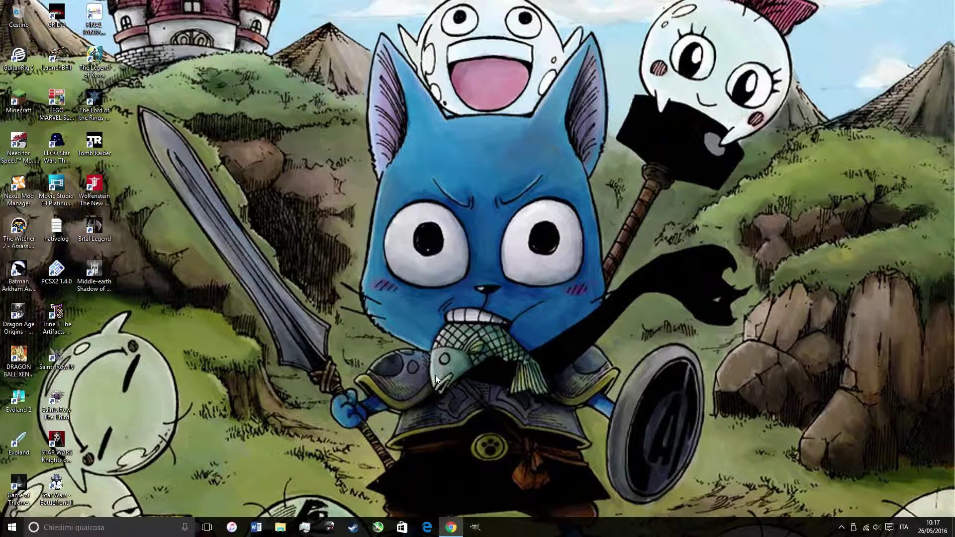
Open the web browser and view the Behringer U-PHORIA UM2 audio interface page on Amazon
left_click(451, 526)
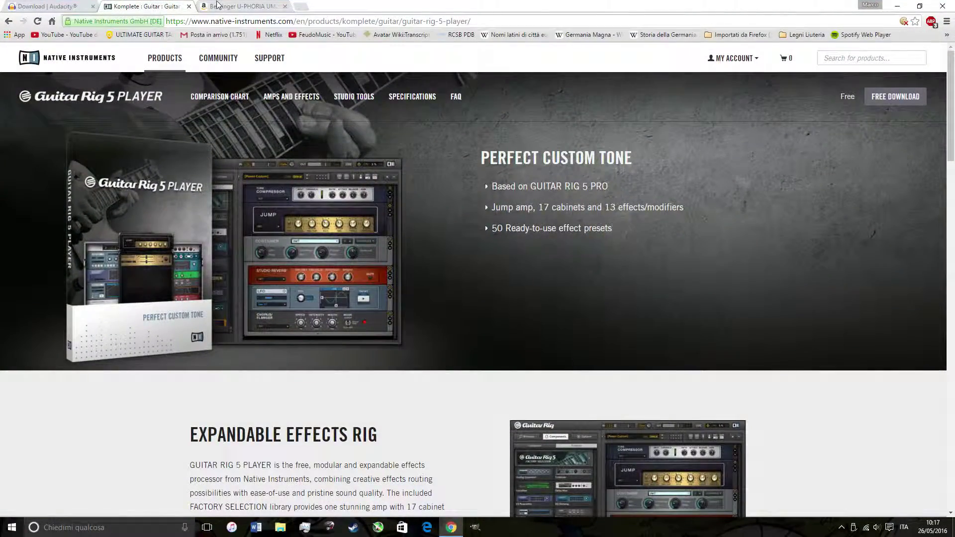
left_click(234, 6)
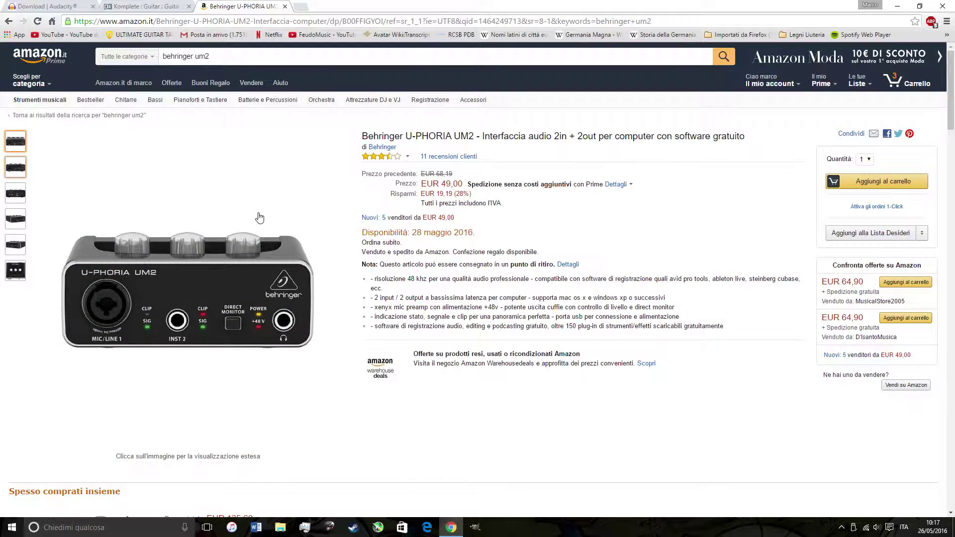
mouse_move(119, 317)
Go to the Audacity download page and open its Plug-ins page in a separate browser tab
left_click(54, 5)
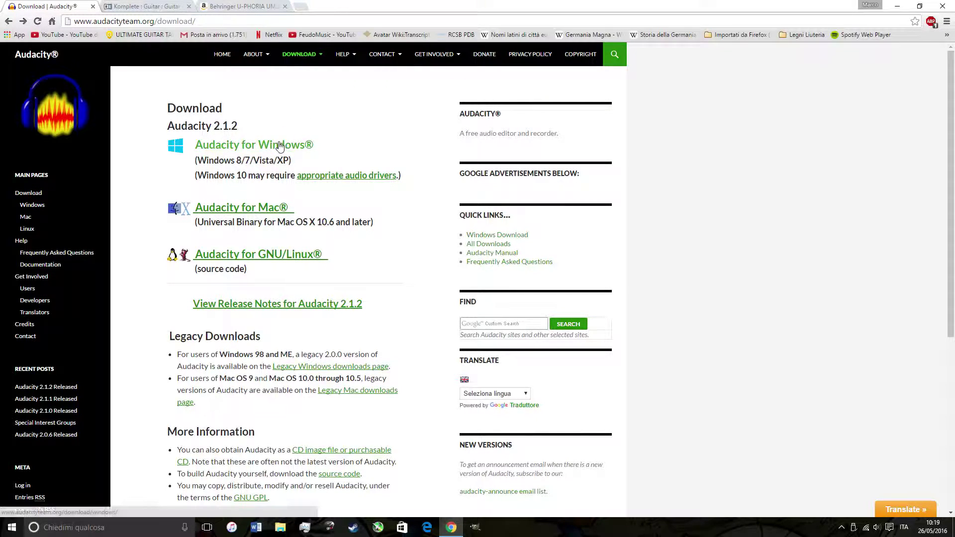
mouse_move(299, 55)
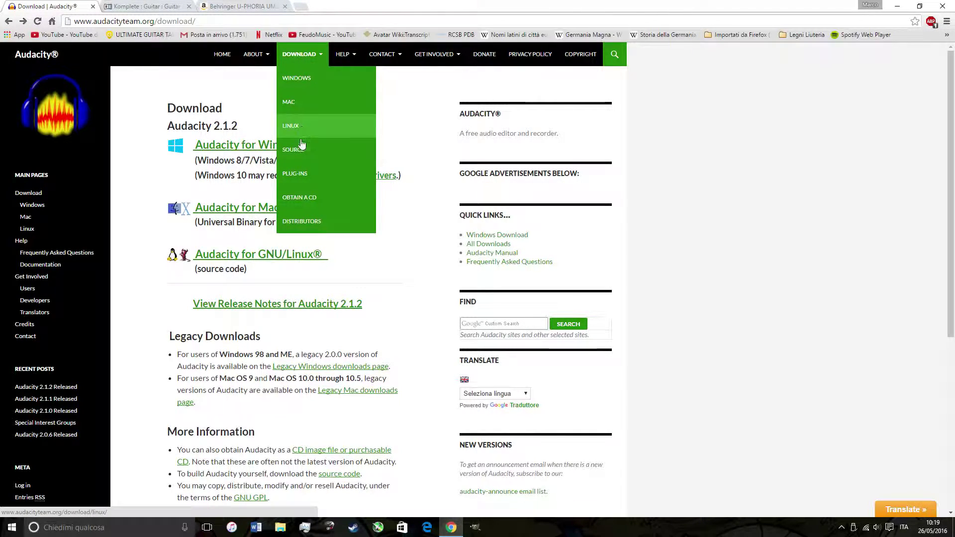
middle_click(302, 179)
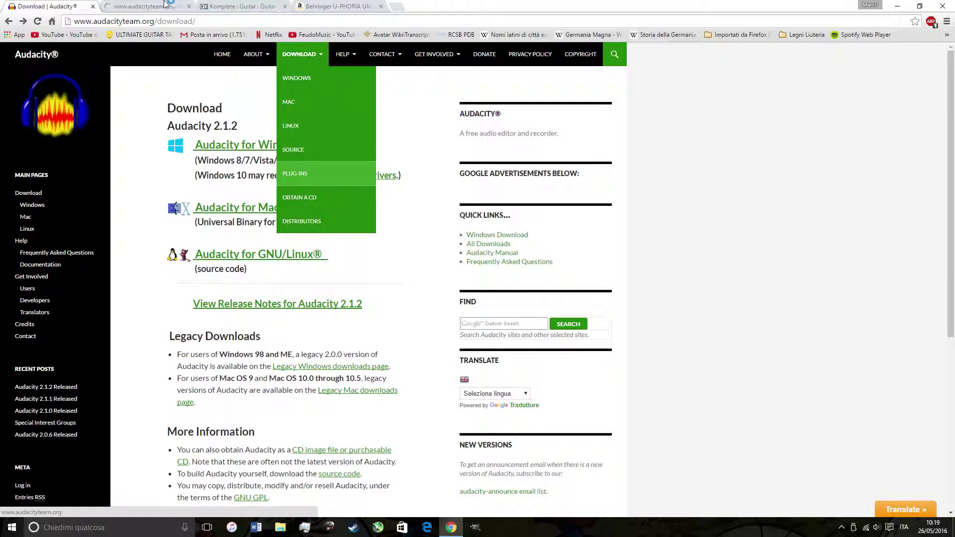
left_click(149, 9)
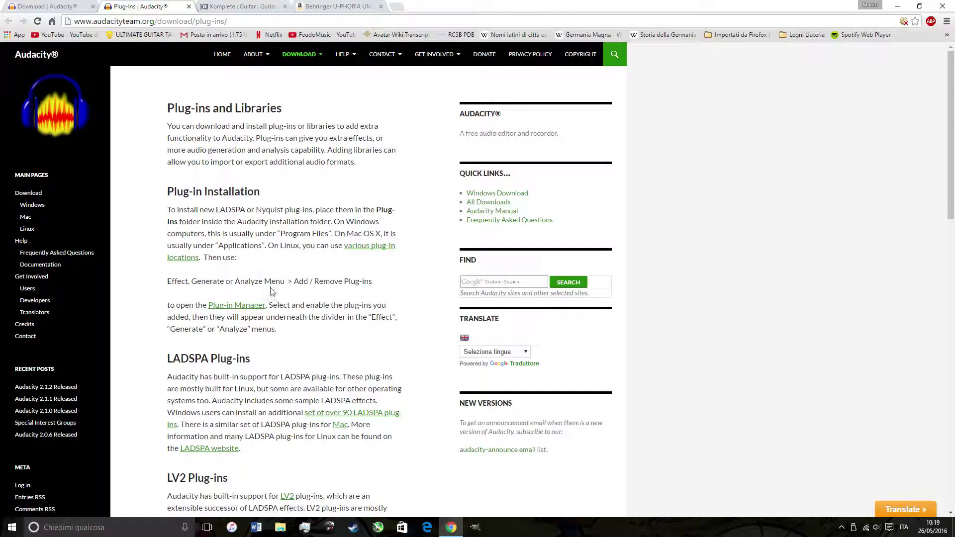
Highlight the LADSPA Plug-ins heading and look through the rest of the plug-in descriptions
triple_click(197, 355)
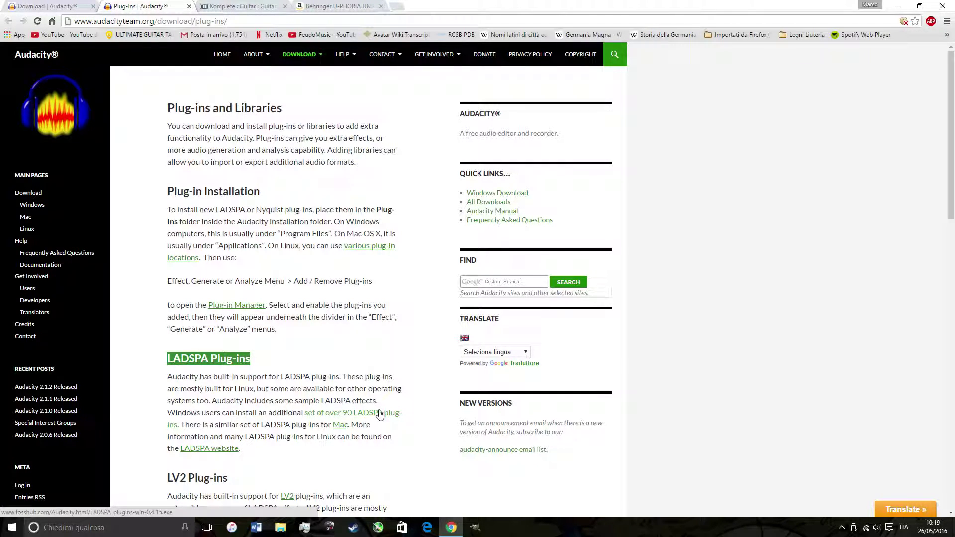
scroll(381, 405, "down", 2)
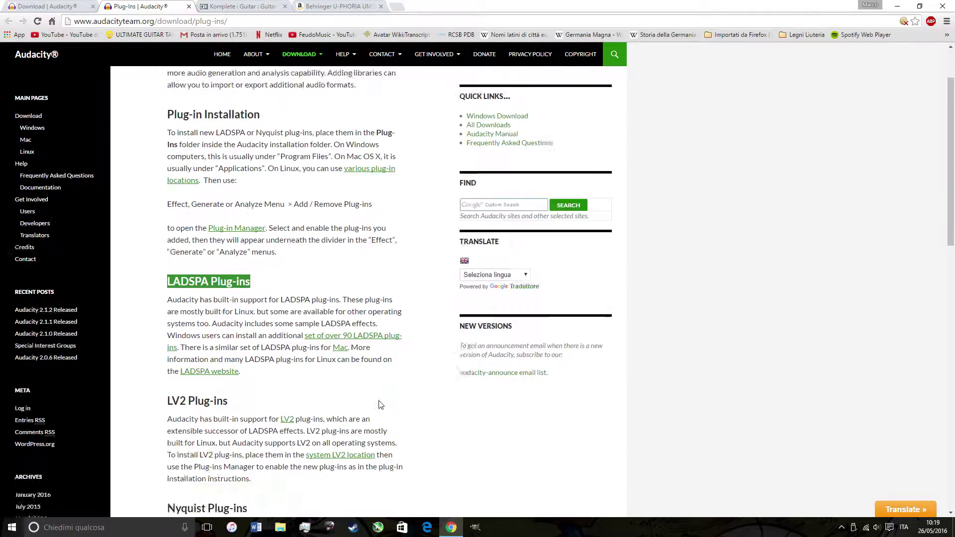
scroll(381, 405, "down", 10)
Highlight the LAME MP3 encoding library, open its FAQ, and follow the Windows instructions to the LAME download page
left_click_drag(175, 266, 257, 281)
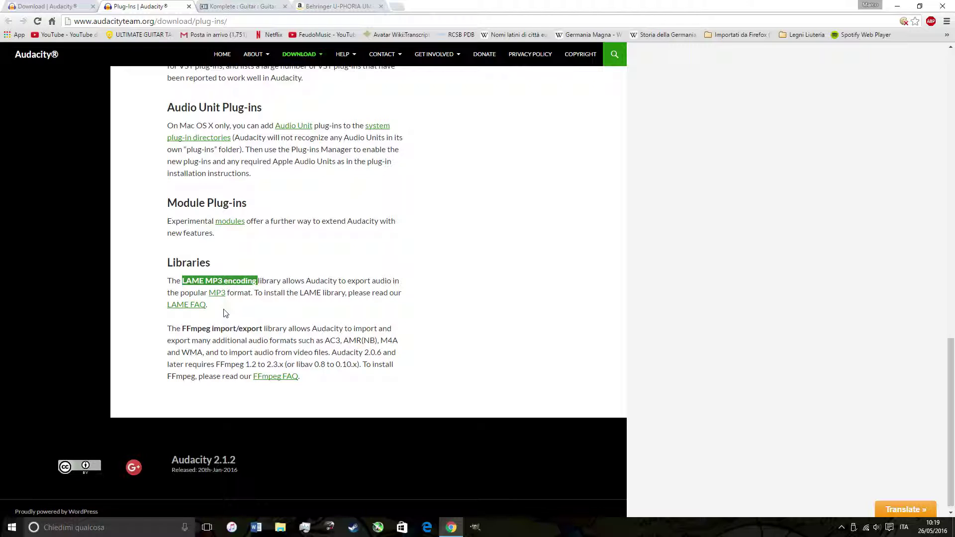
left_click(187, 305)
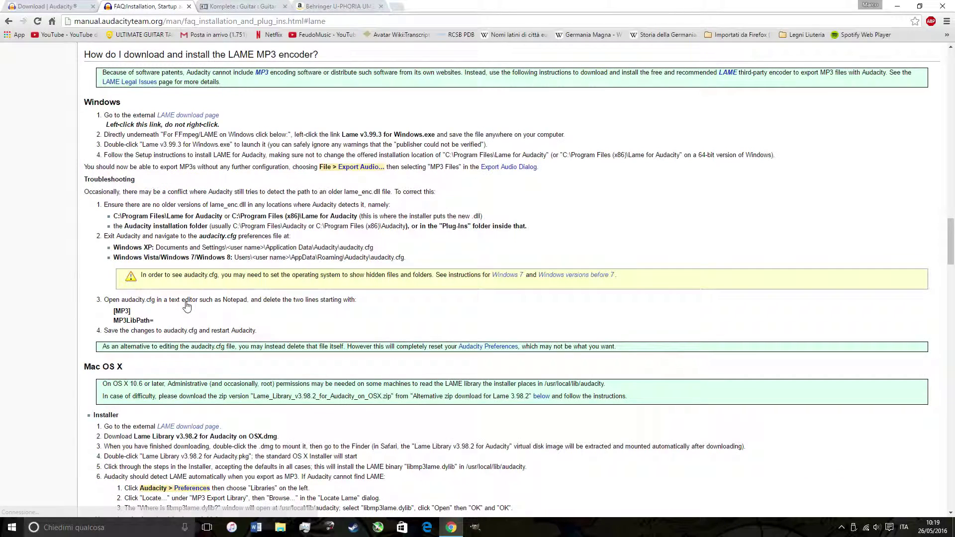
left_click(198, 118)
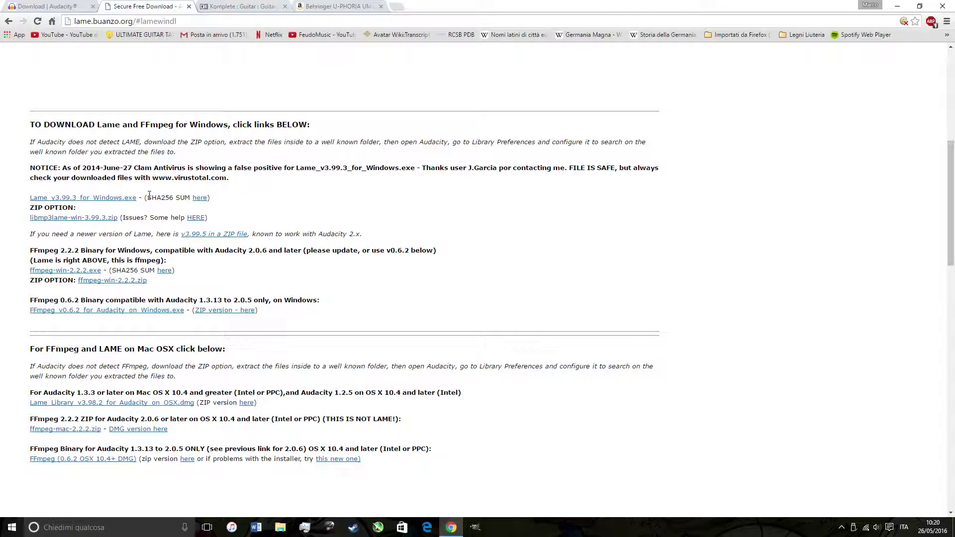
Go to the Native Instruments Guitar Rig 5 Player page and search the site's products for "gui"
left_click(222, 6)
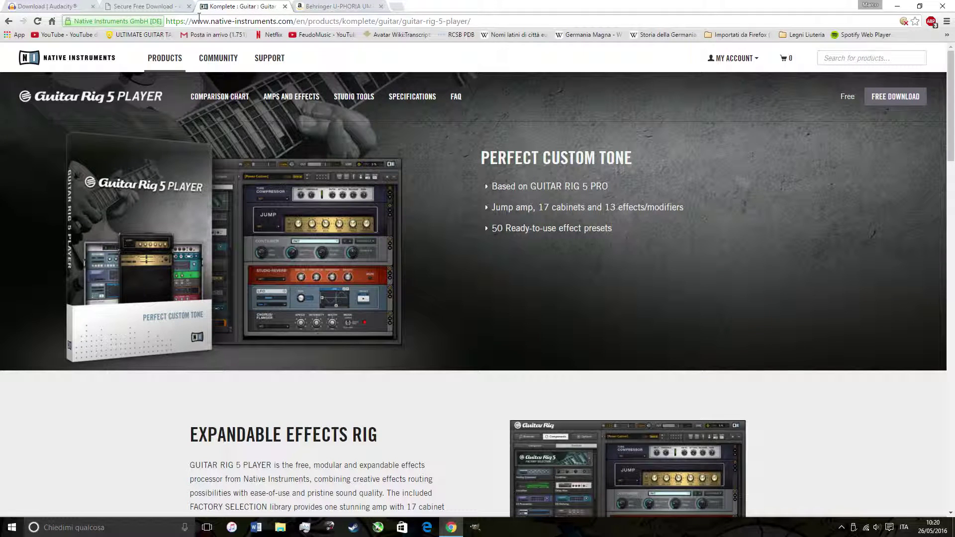
left_click_drag(296, 21, 475, 20)
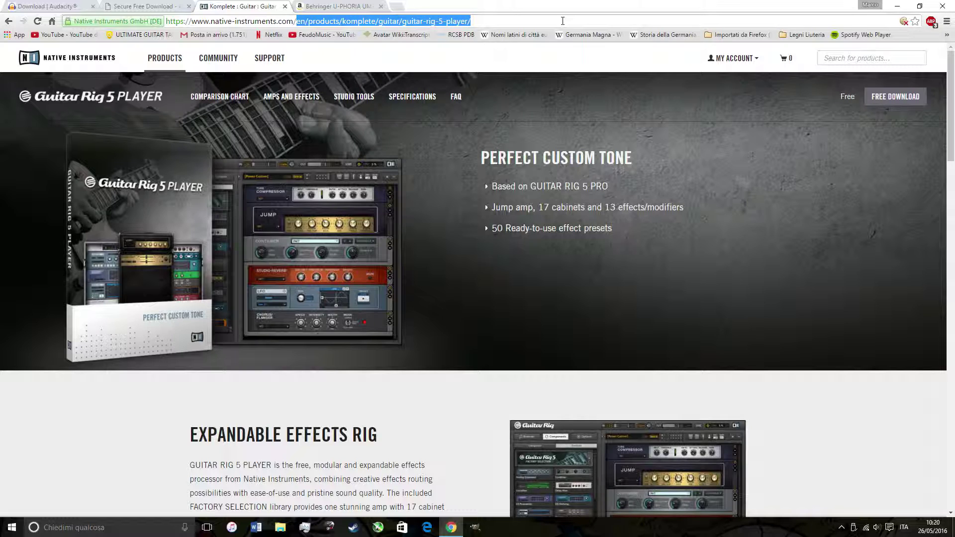
left_click(879, 58)
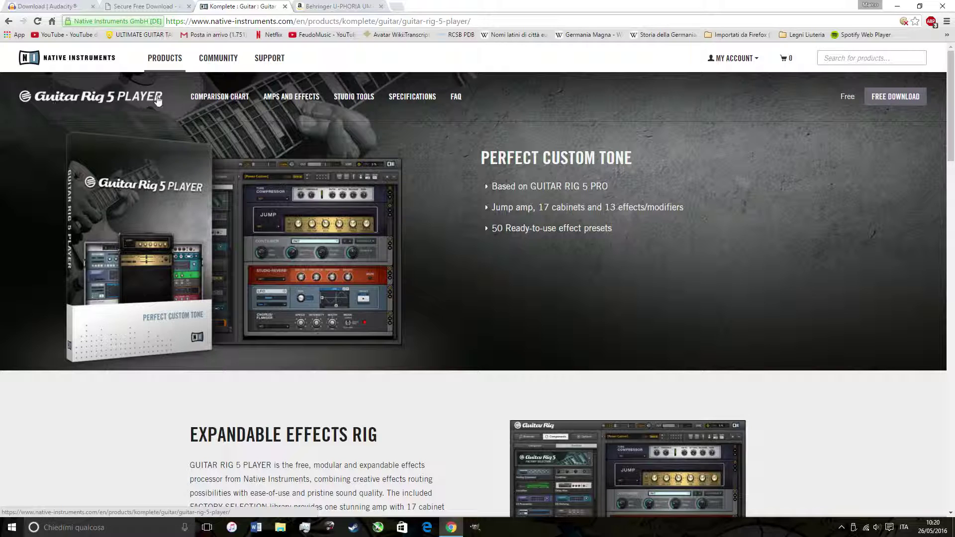
type("guiot")
key("BackSpace")
key("BackSpace")
left_click(859, 133)
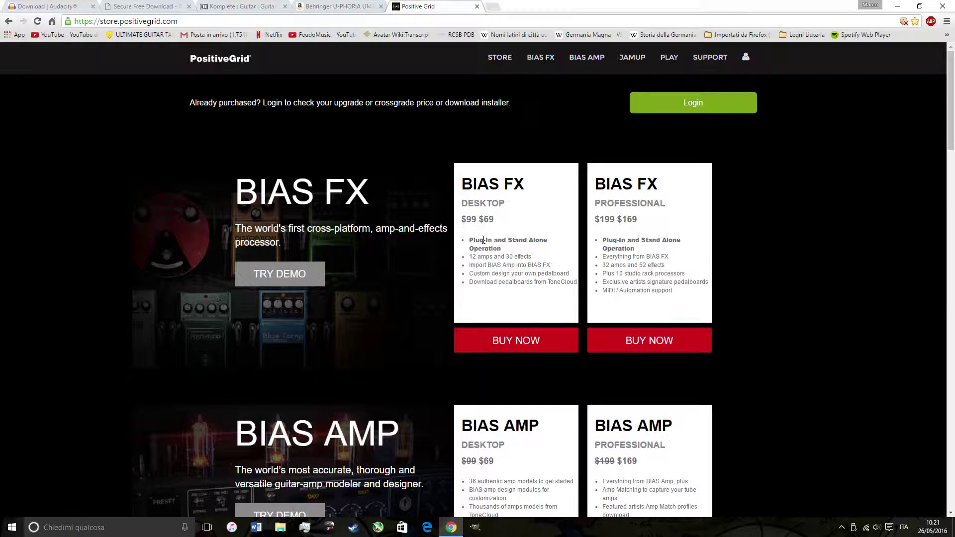
Look through the BIAS FX and BIAS AMP offers in the Positive Grid store
scroll(541, 237, "down", 2)
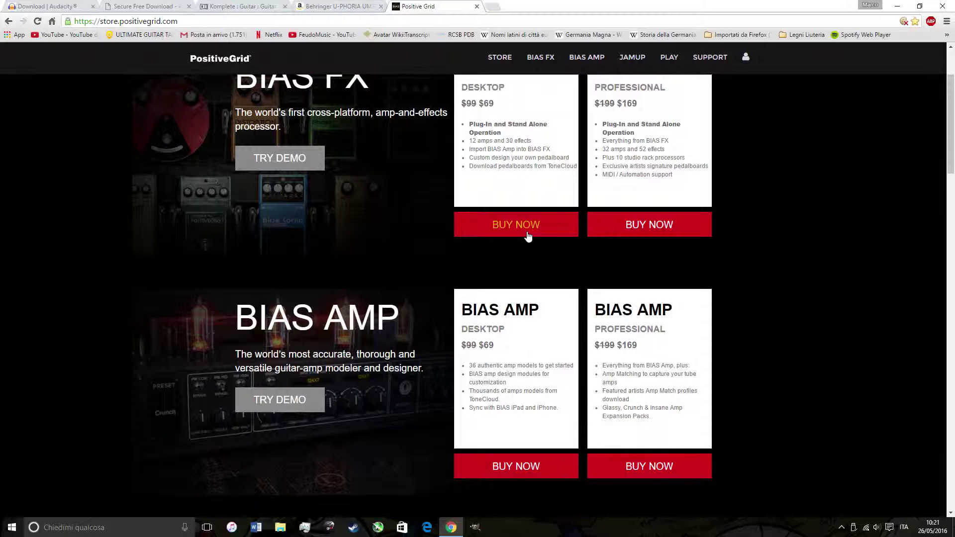
scroll(528, 236, "down", 2)
Launch Guitar Rig 5 and inspect its Audio and MIDI Settings
key("super")
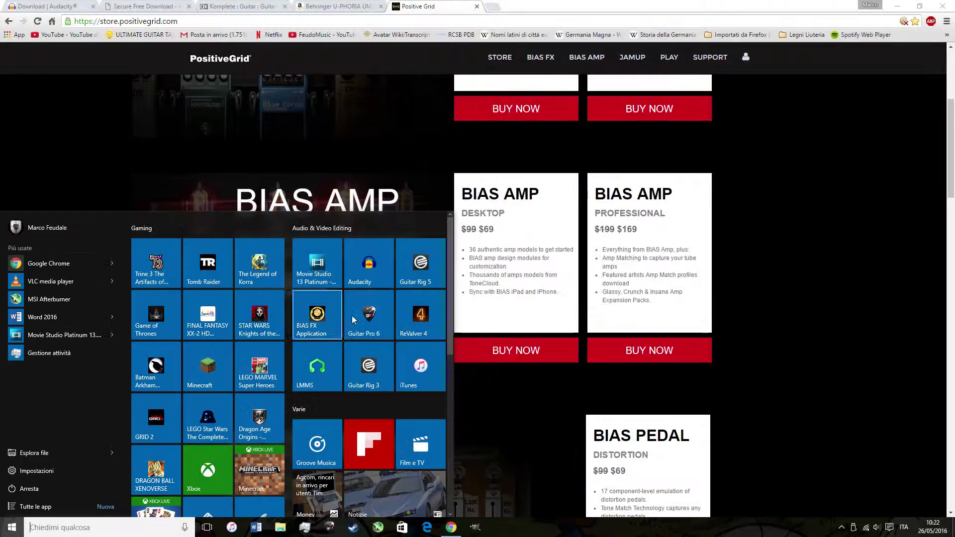
left_click(413, 260)
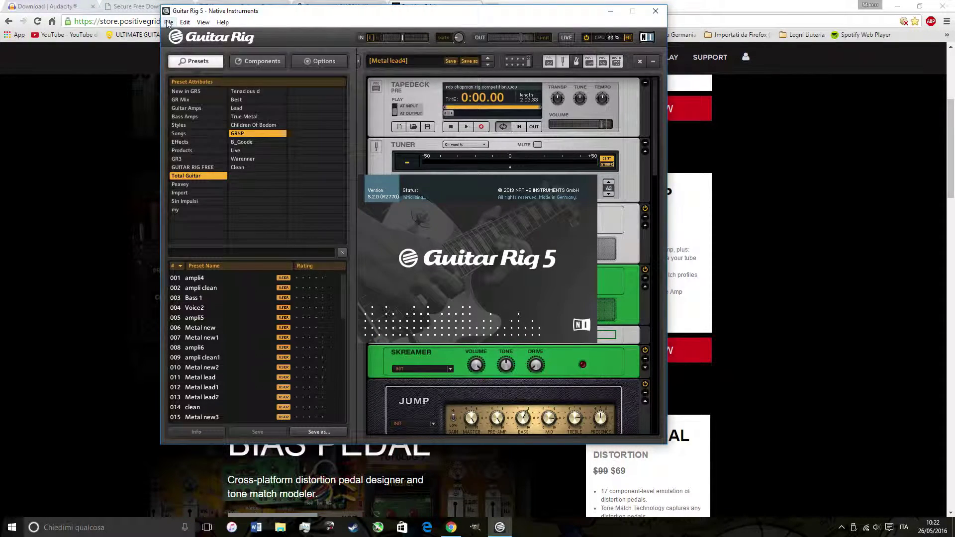
left_click(168, 23)
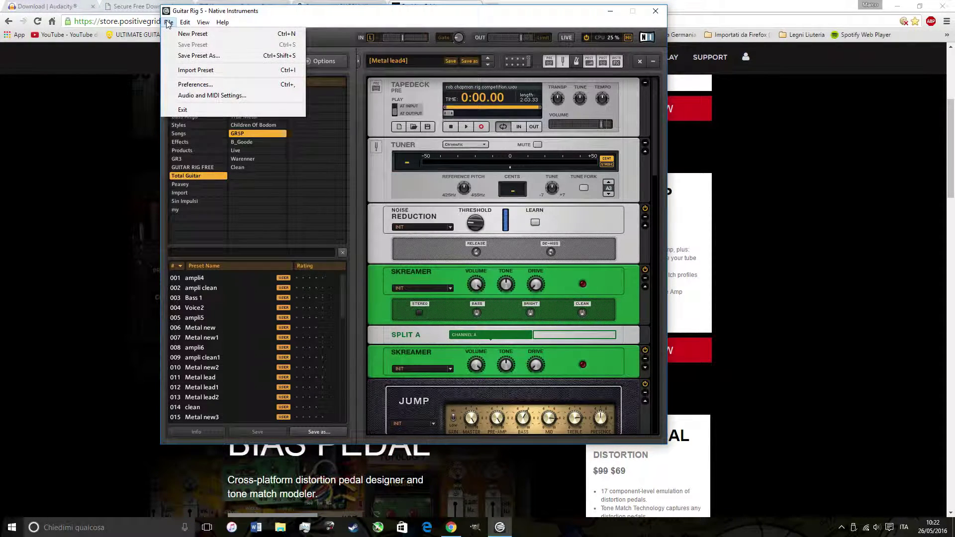
left_click(212, 95)
left_click(431, 239)
left_click_drag(570, 254, 407, 15)
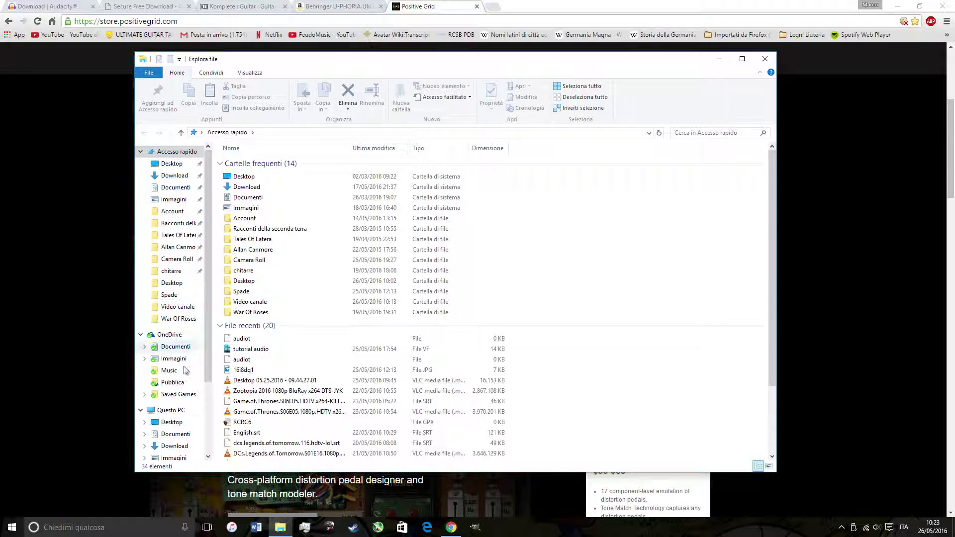
In File Explorer, browse drive C: to Programmi, Native Instruments, and open the VSTPlugins 64 bit folder
left_click(183, 413)
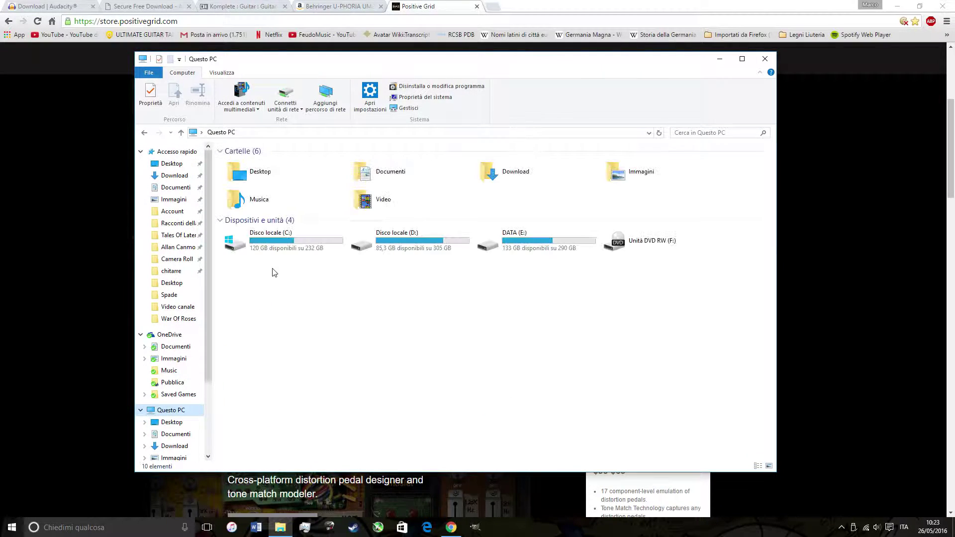
double_click(276, 241)
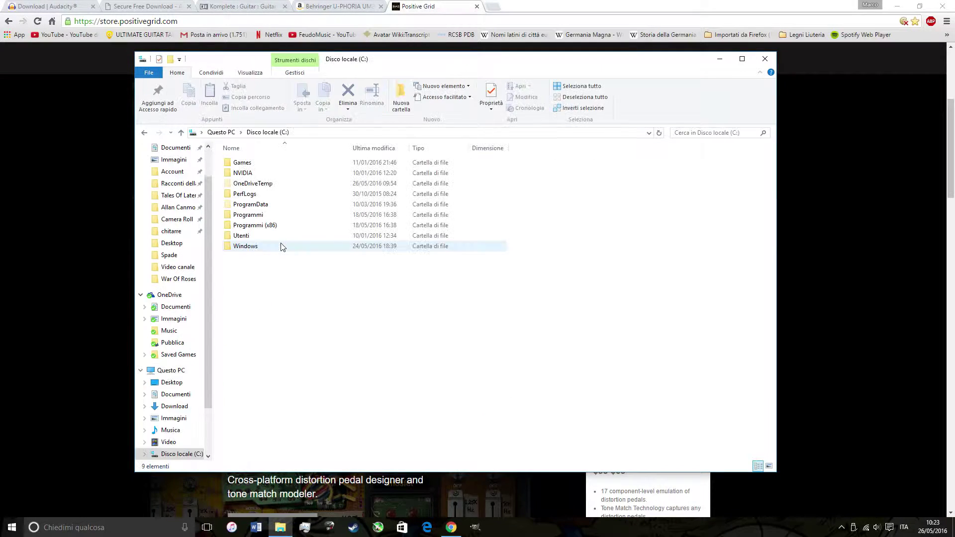
double_click(277, 215)
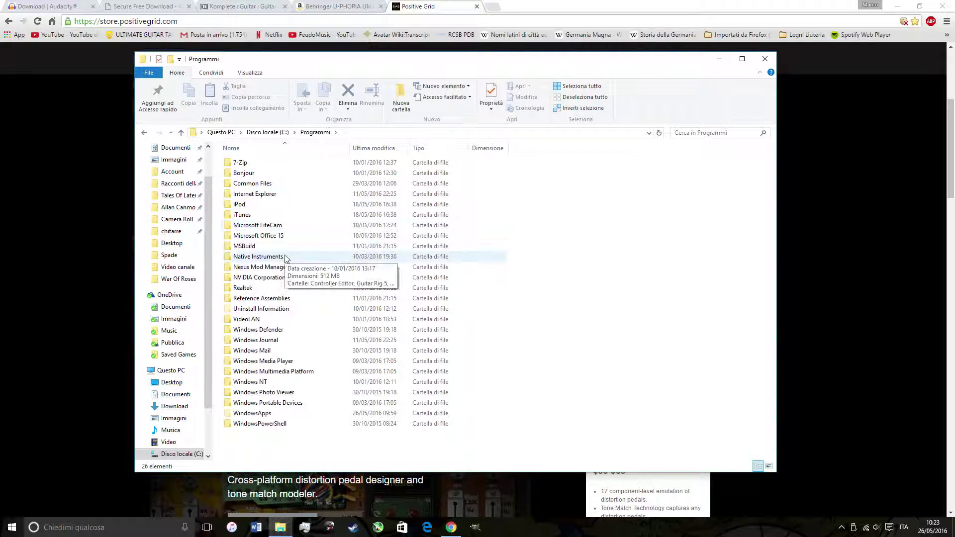
double_click(268, 256)
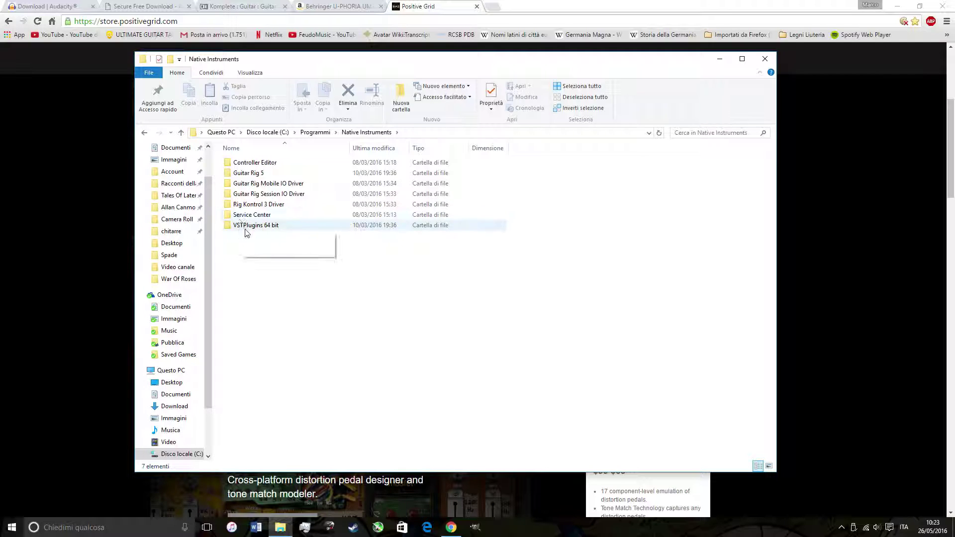
mouse_move(272, 234)
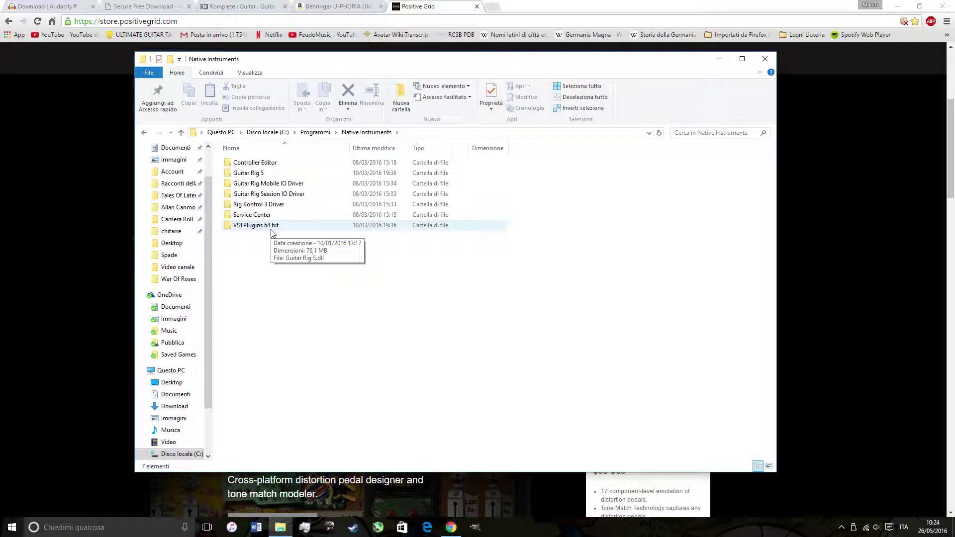
double_click(272, 228)
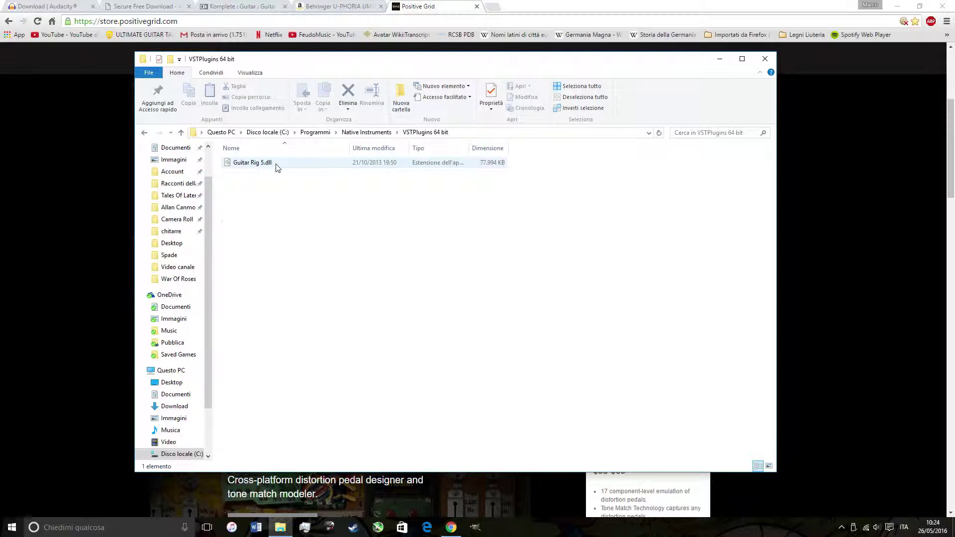
Browse to the Audacity Plug-Ins folder under Programmi (x86) and select Guitar Rig 5.dll
key("BackSpace")
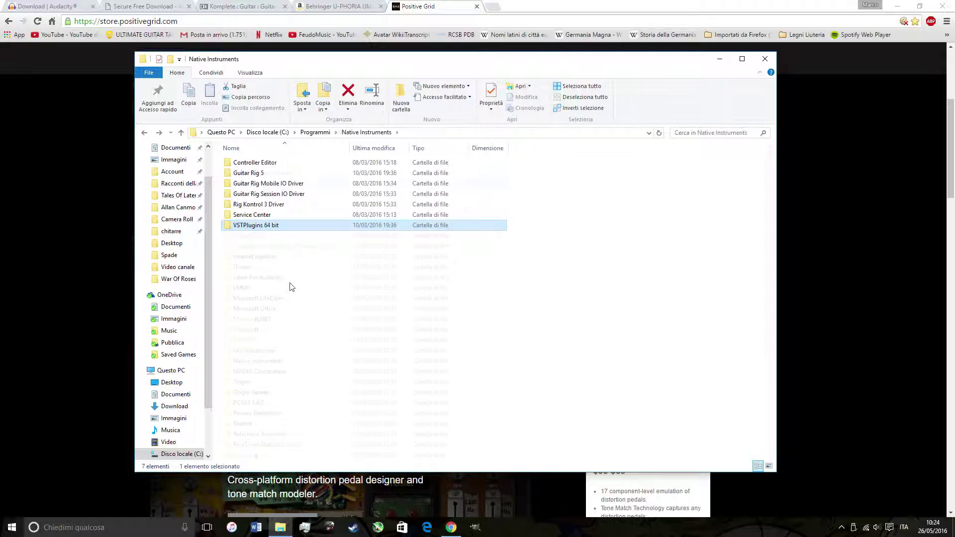
key("BackSpace")
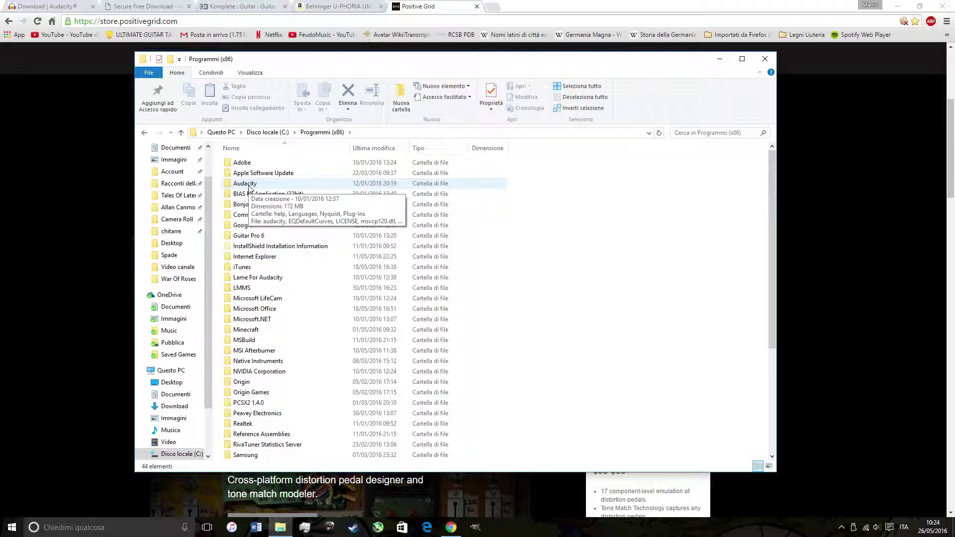
double_click(248, 184)
double_click(263, 194)
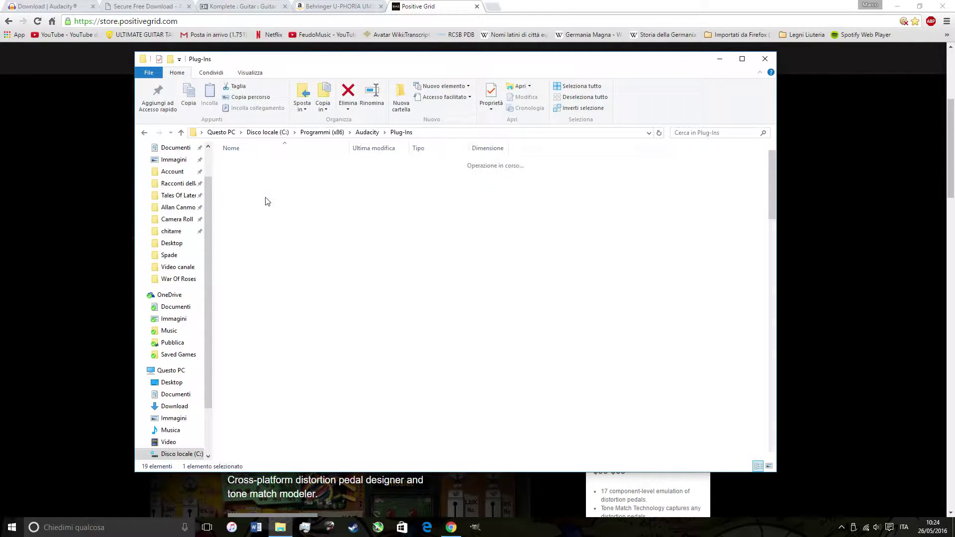
left_click(361, 348)
scroll(361, 351, "down", 6)
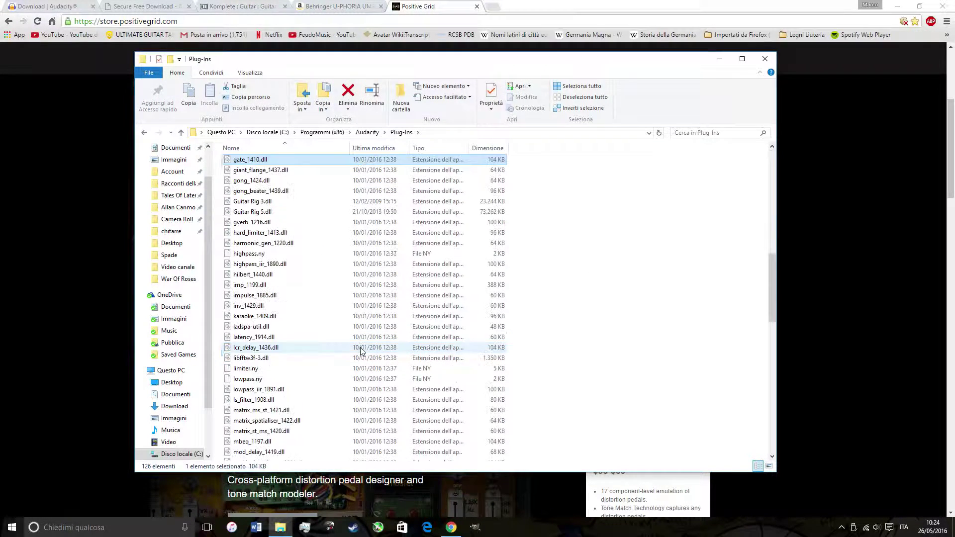
type("gu")
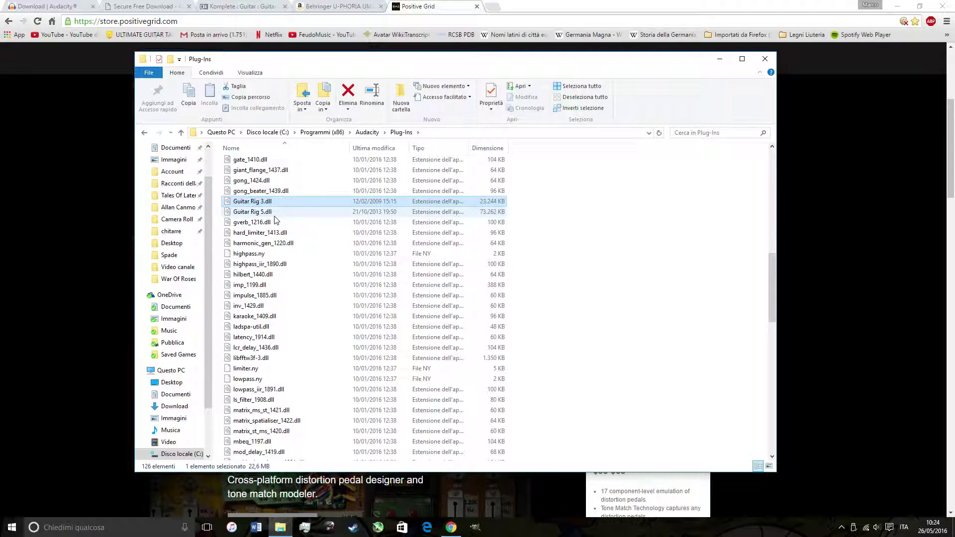
left_click(274, 214)
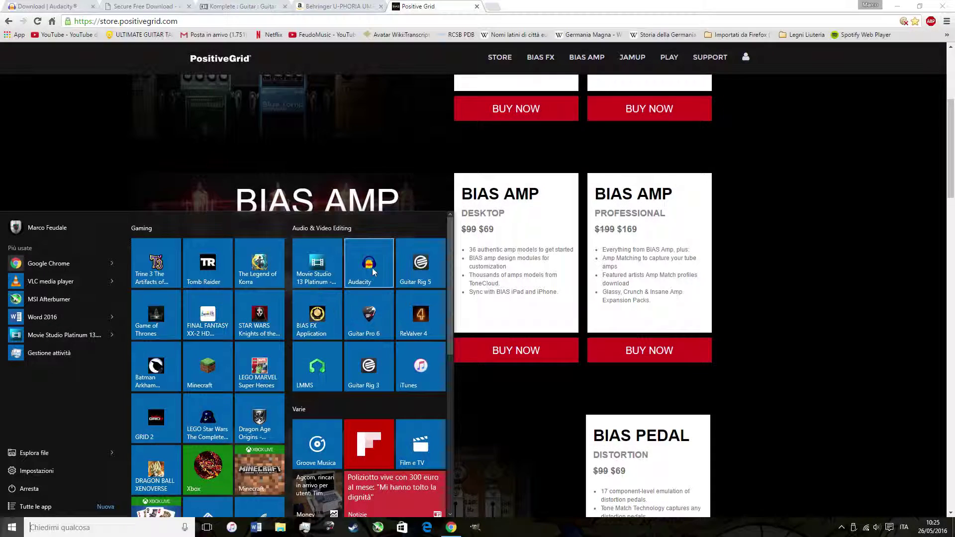
Launch Audacity and open the Plug-in Manager for effects, generators and analyzers
left_click(376, 280)
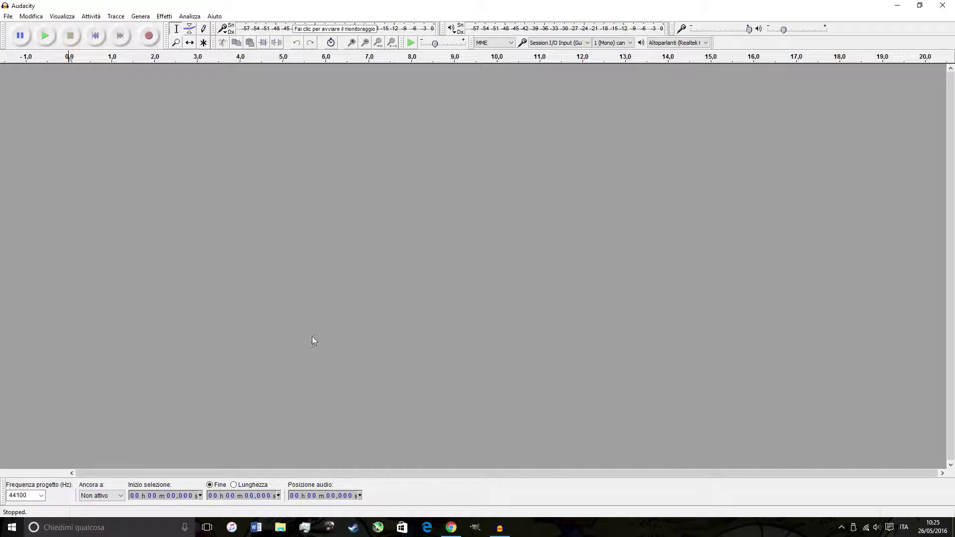
left_click(164, 16)
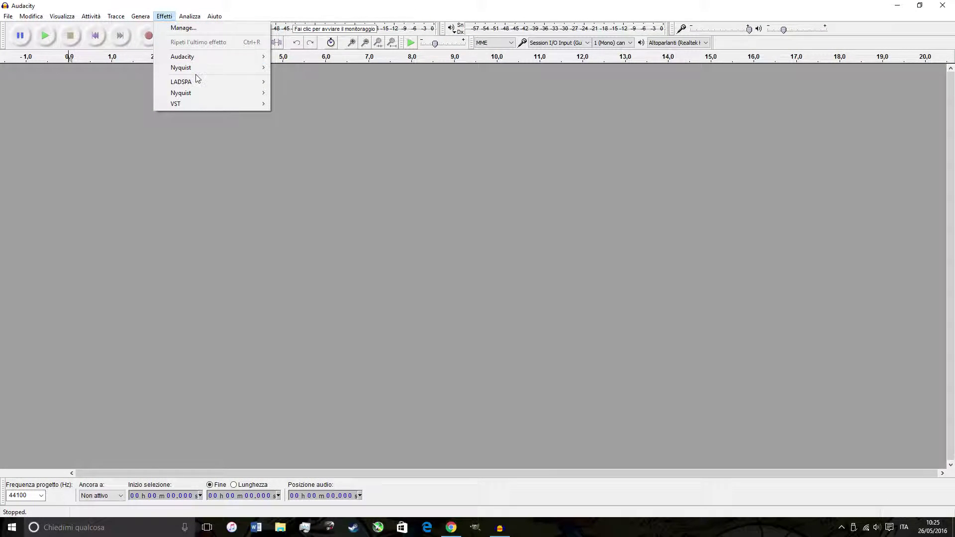
left_click(208, 28)
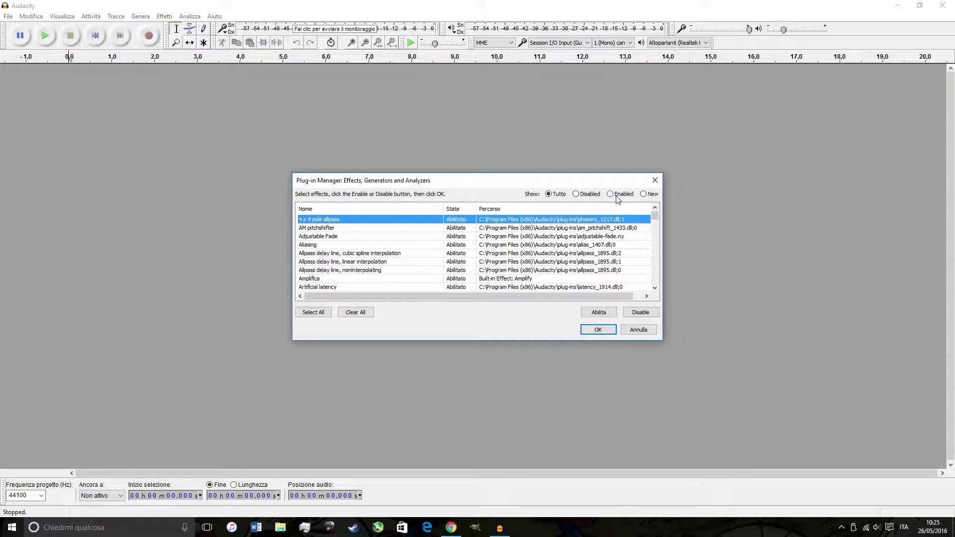
Review the new plug-ins and the complete plug-in list in the Plug-in Manager, and accept the dialog
left_click(644, 194)
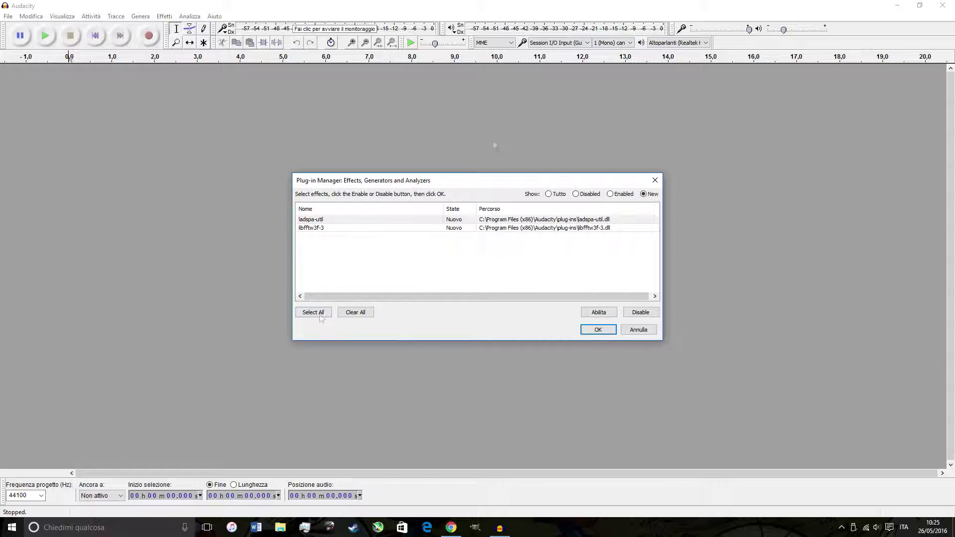
left_click(564, 197)
scroll(400, 251, "down", 15)
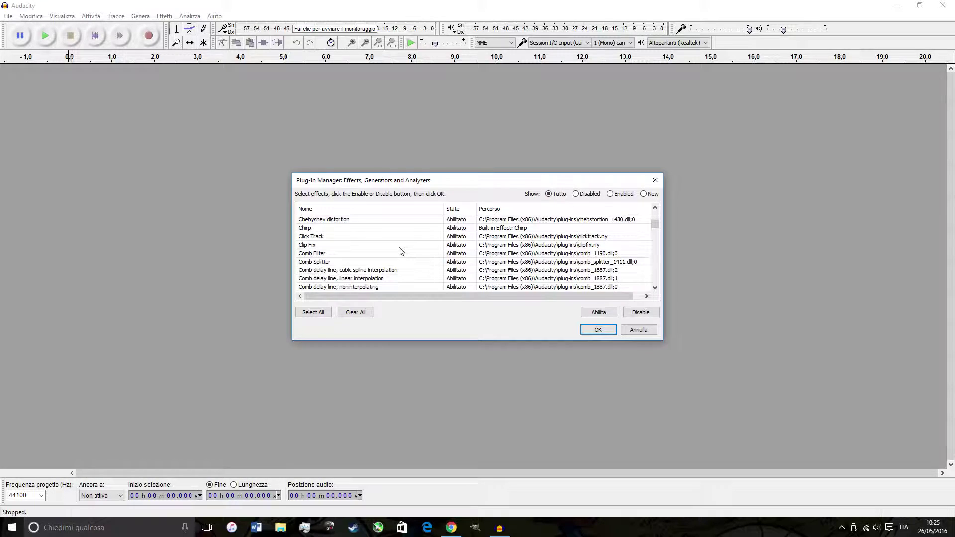
scroll(399, 251, "down", 10)
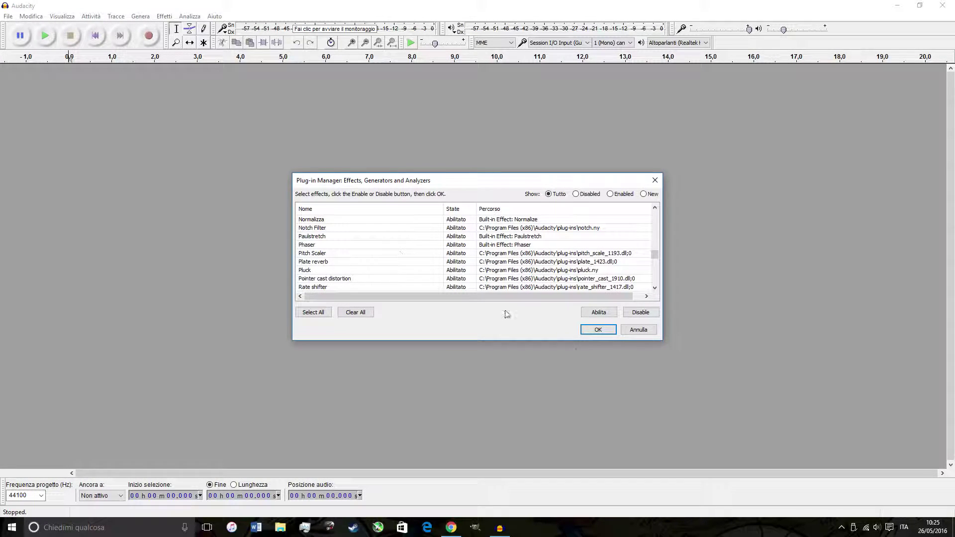
left_click(614, 331)
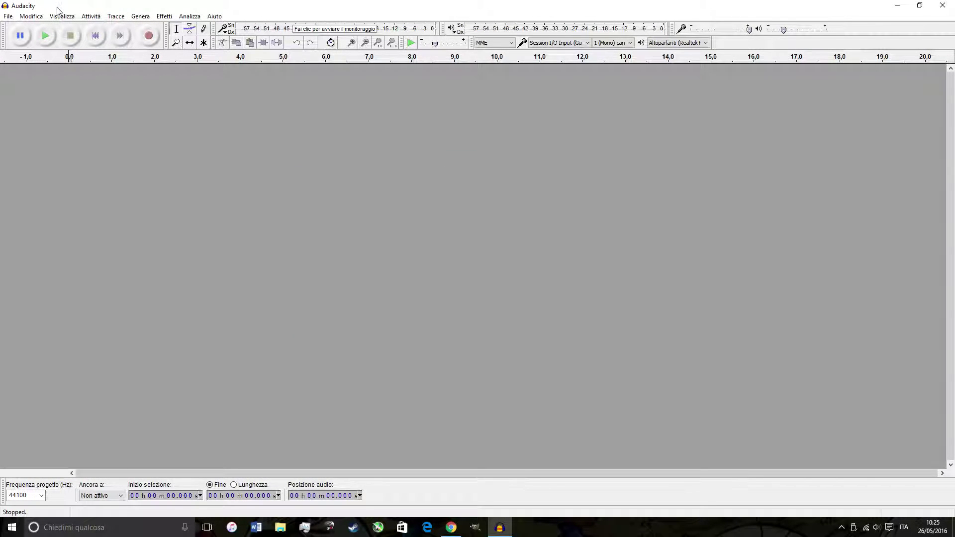
Inspect the enabled effect types and the menu grouping option in the Effects preferences, and accept them
left_click(31, 16)
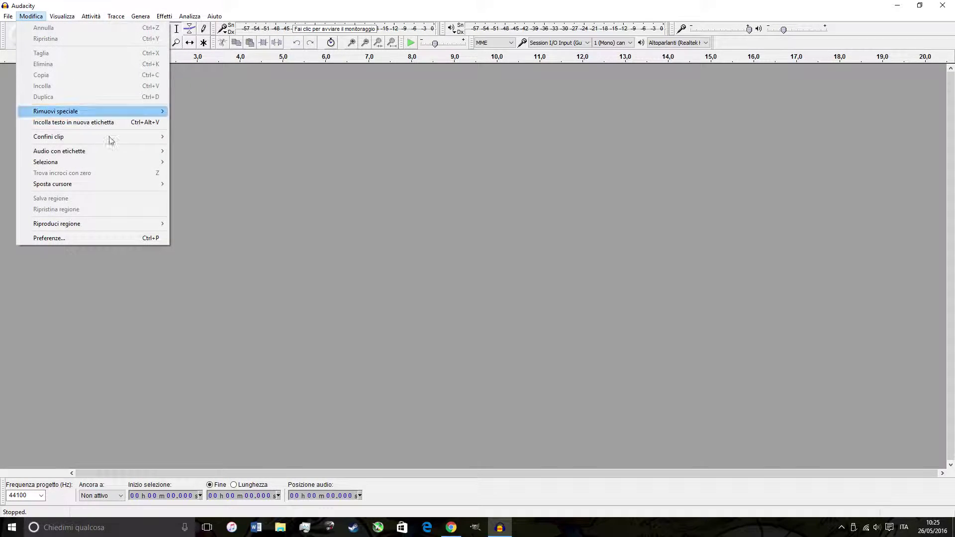
left_click(121, 235)
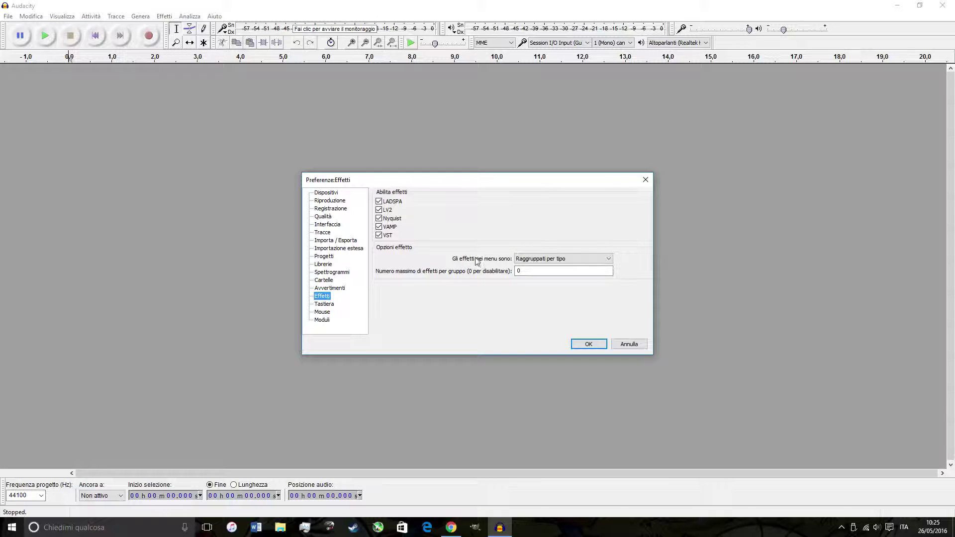
left_click(551, 259)
left_click(551, 258)
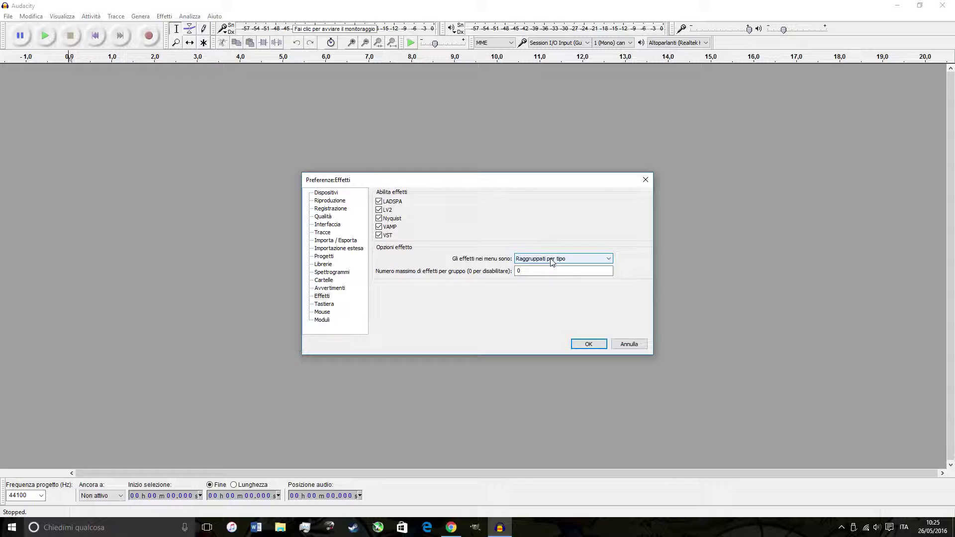
key("Return")
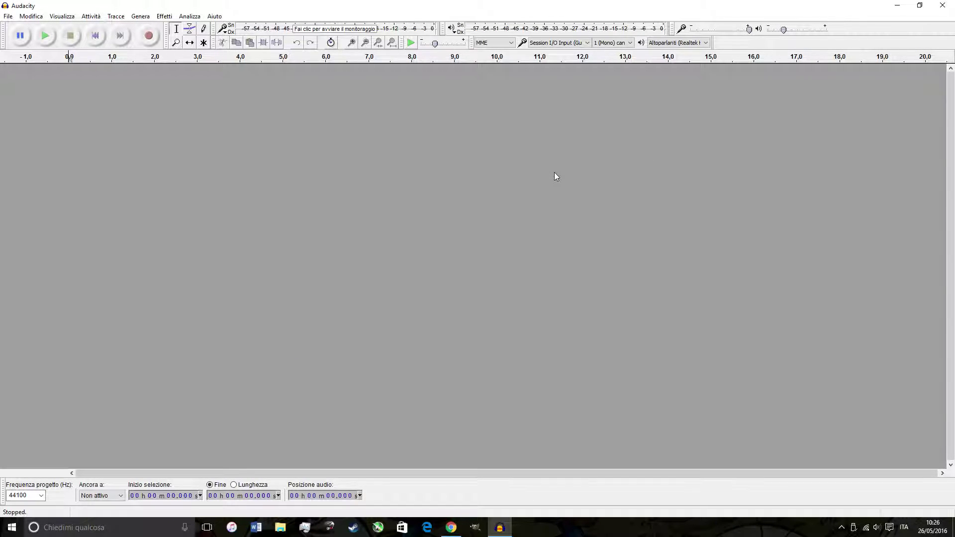
Launch Guitar Rig 5, and open the recent project audiot in Audacity
key("super")
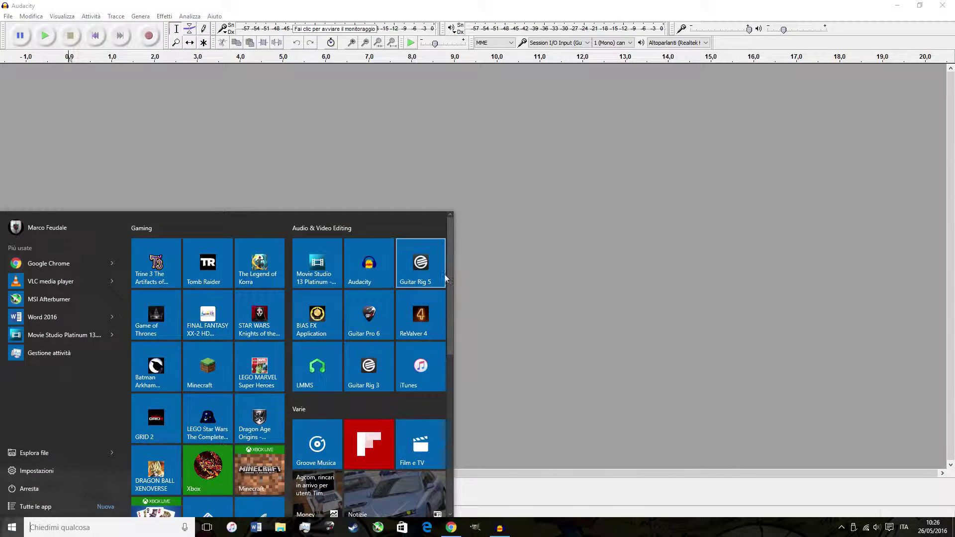
left_click(440, 269)
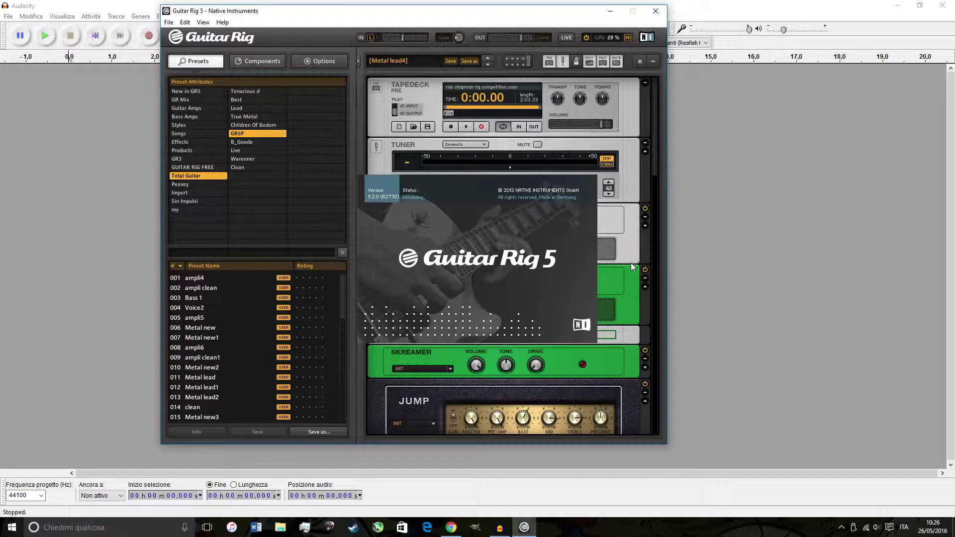
left_click(6, 16)
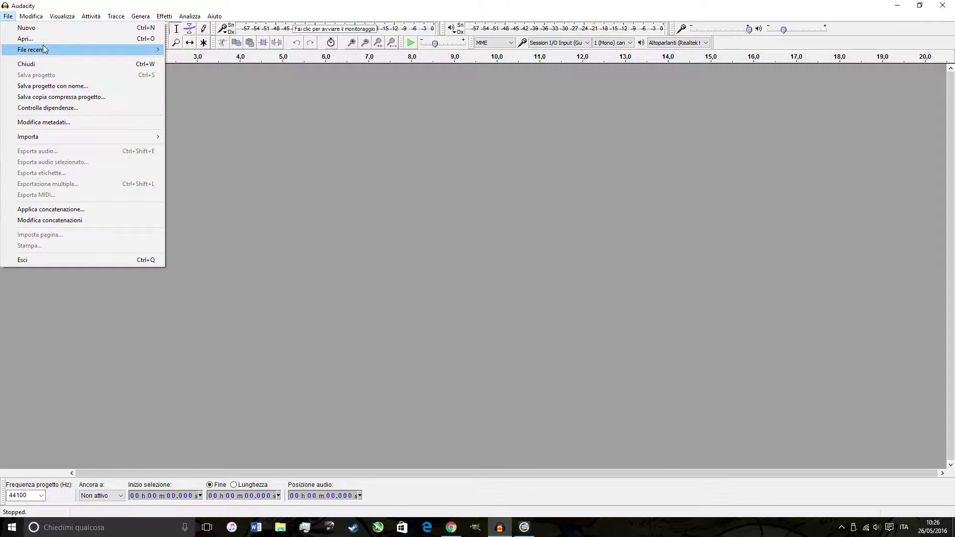
mouse_move(45, 48)
left_click(263, 50)
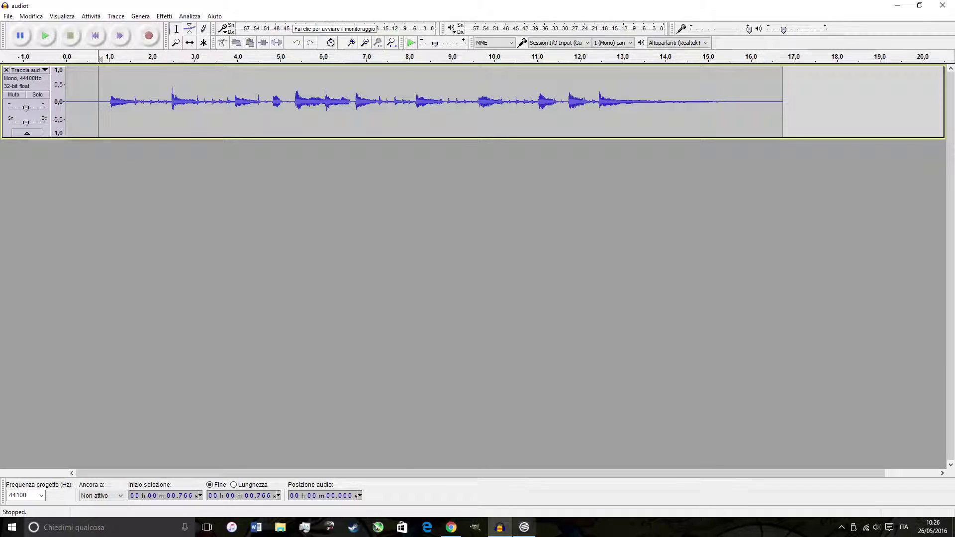
Look at the Guitar Rig 5 window, return to Audacity, and play back the unprocessed guitar track
left_click(523, 528)
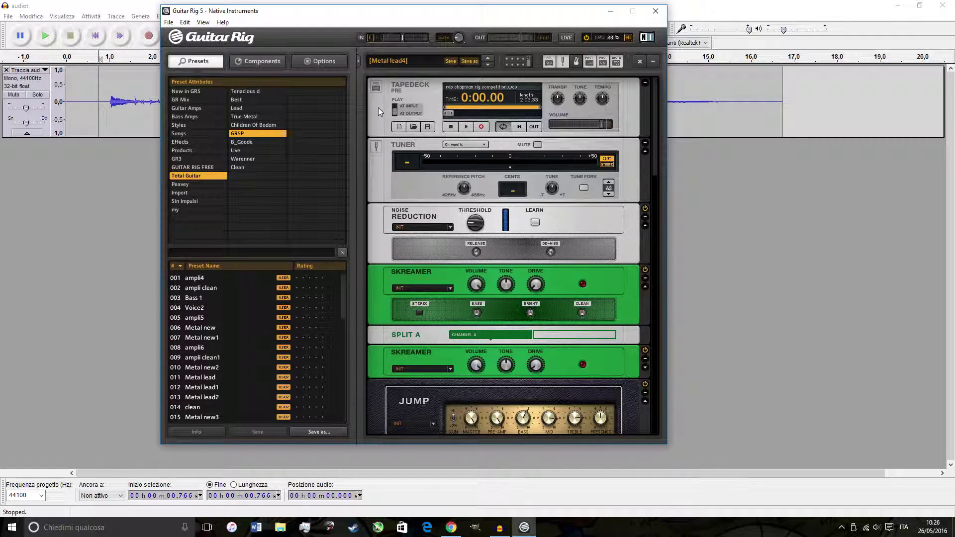
left_click(96, 238)
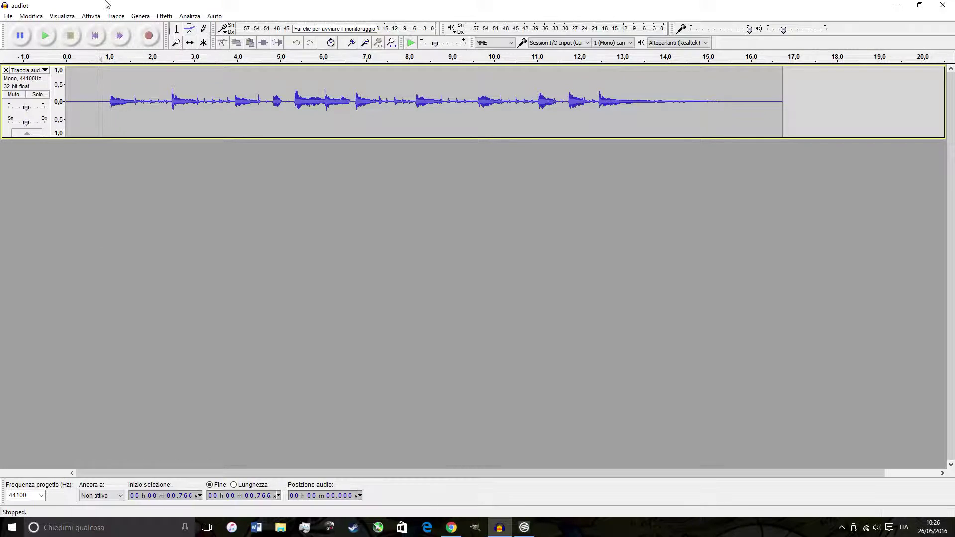
left_click(47, 38)
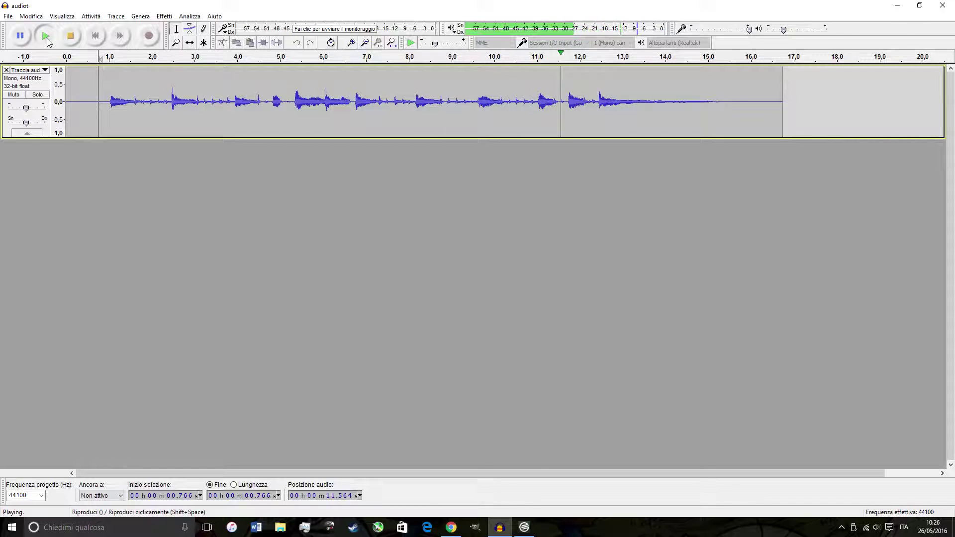
left_click(78, 37)
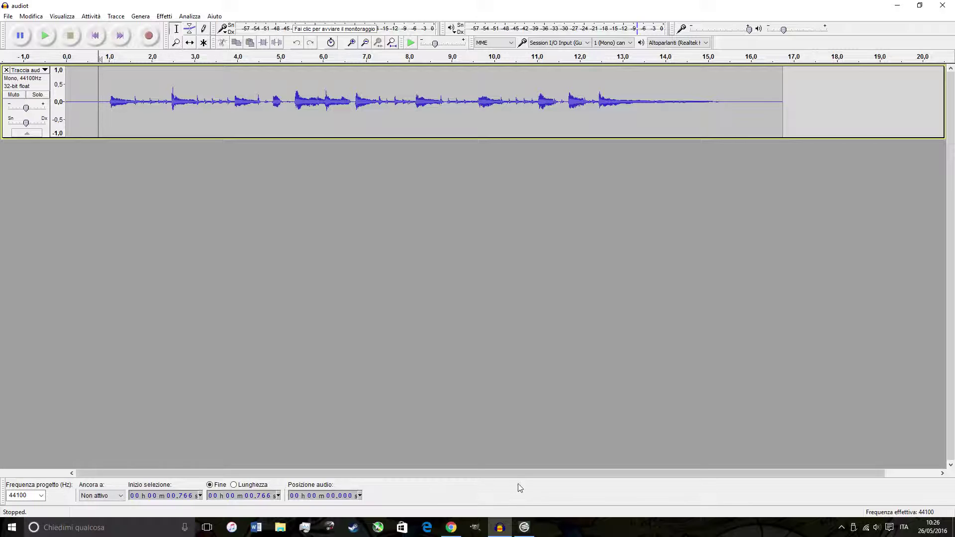
Switch between Guitar Rig 5 and the Audacity track to view the Metal lead4 preset's rig and the preset list
mouse_move(526, 530)
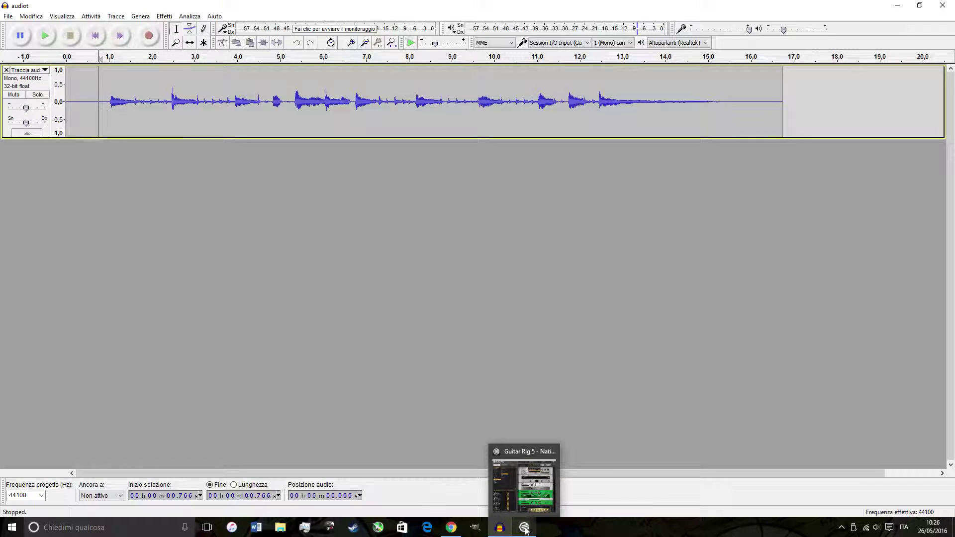
left_click(526, 530)
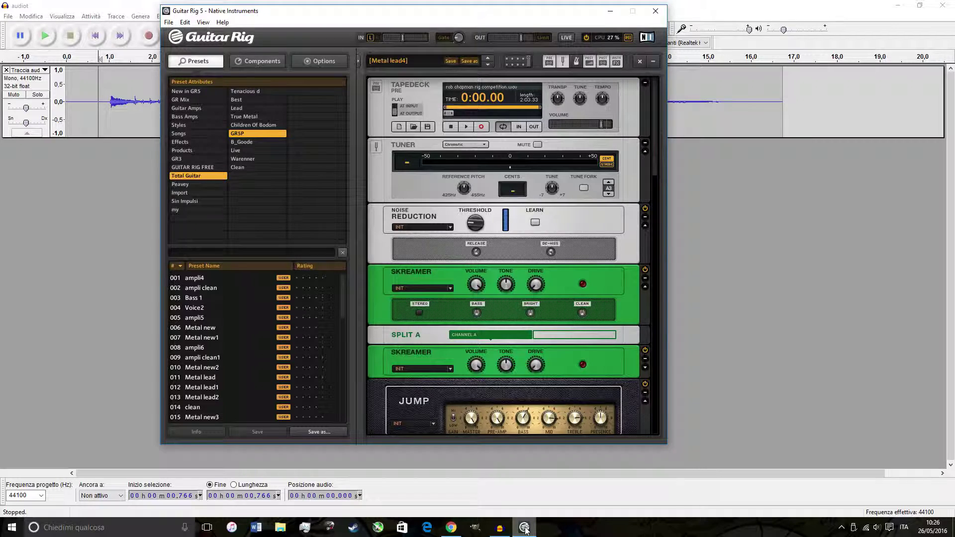
left_click(113, 95)
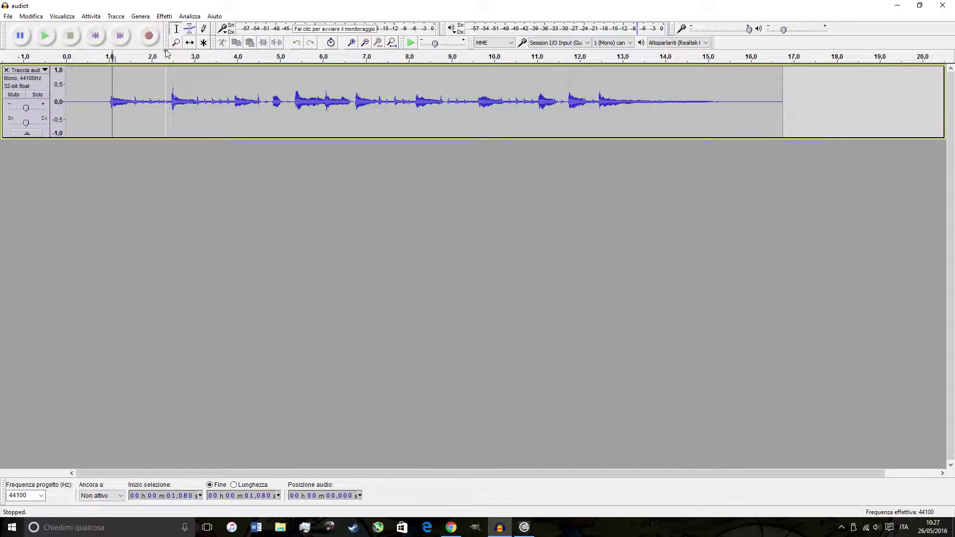
left_click(524, 527)
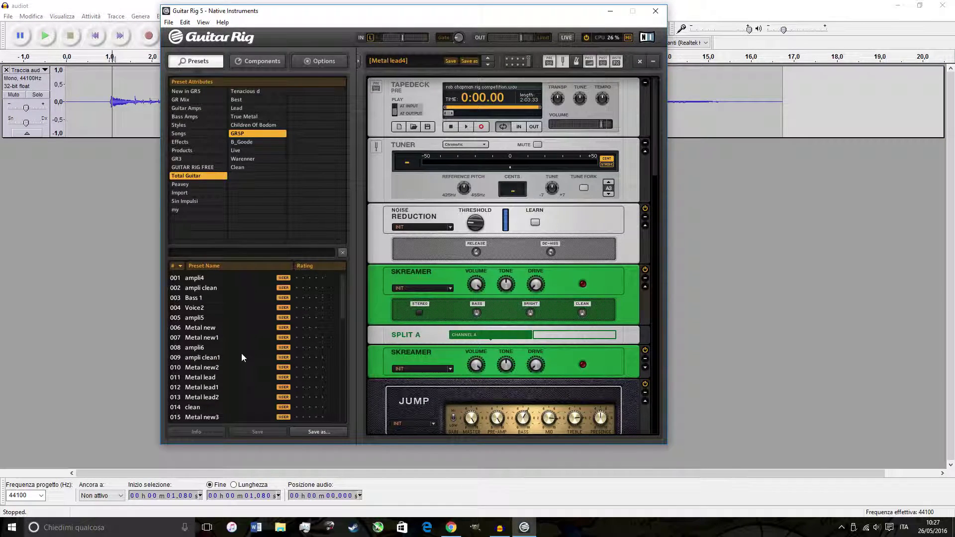
Select the whole guitar track and apply the Guitar Rig 5 VST effect with the Metal lead4 preset
left_click(38, 128)
left_click(165, 16)
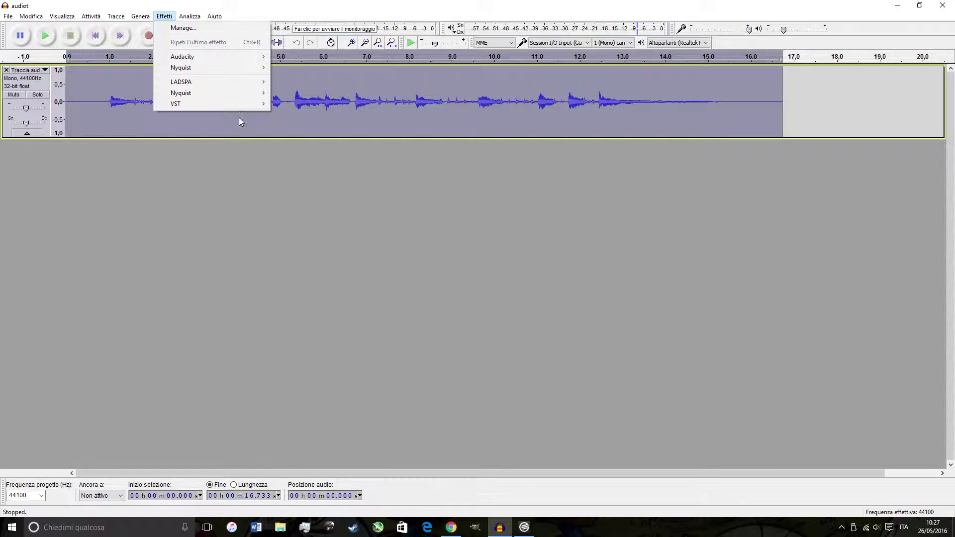
mouse_move(243, 105)
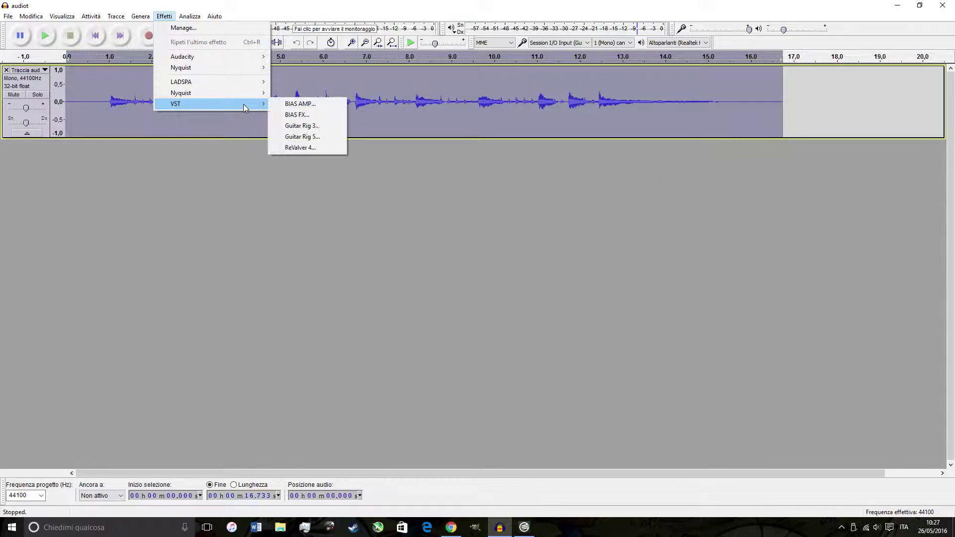
left_click(314, 135)
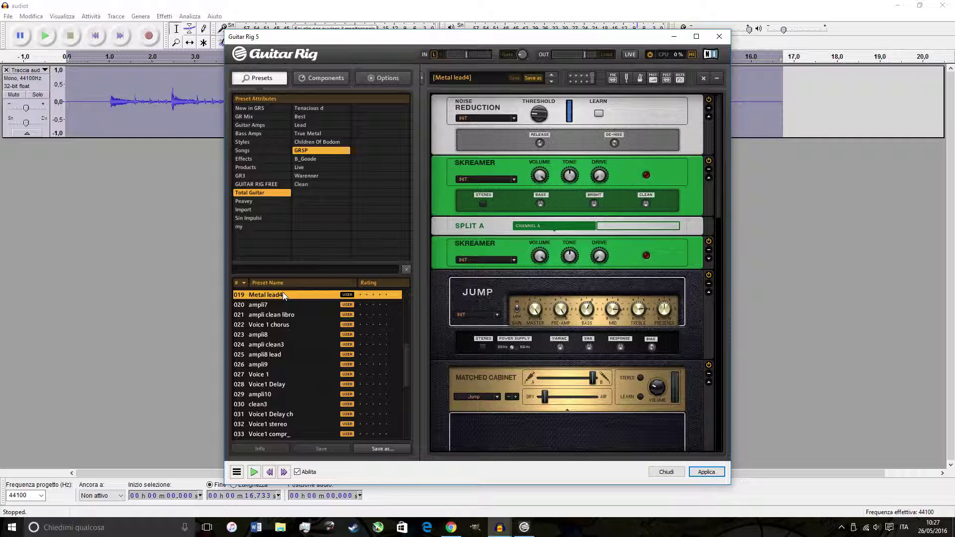
left_click(706, 472)
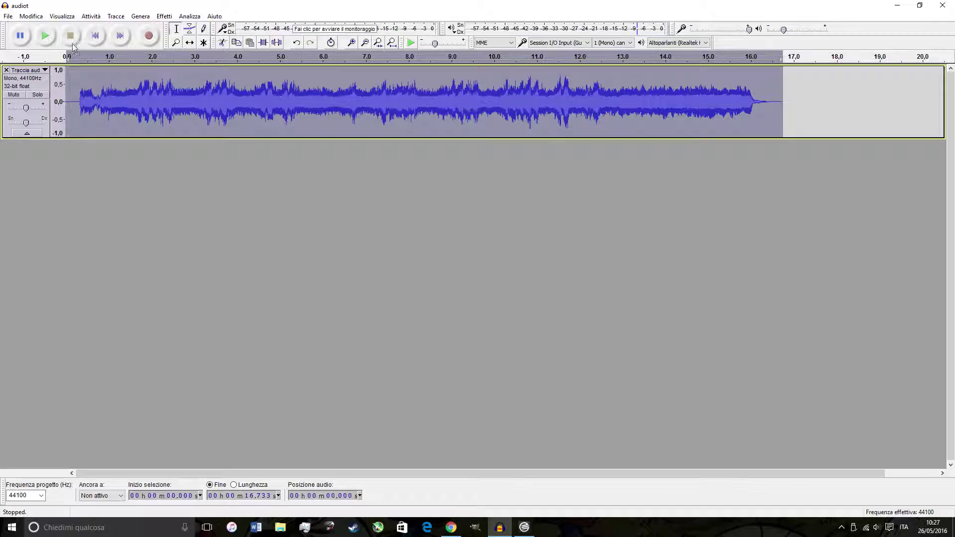
Place the cursor at about 0.22 s on the track and play back the processed guitar
left_click(81, 99)
left_click(76, 99)
left_click(45, 36)
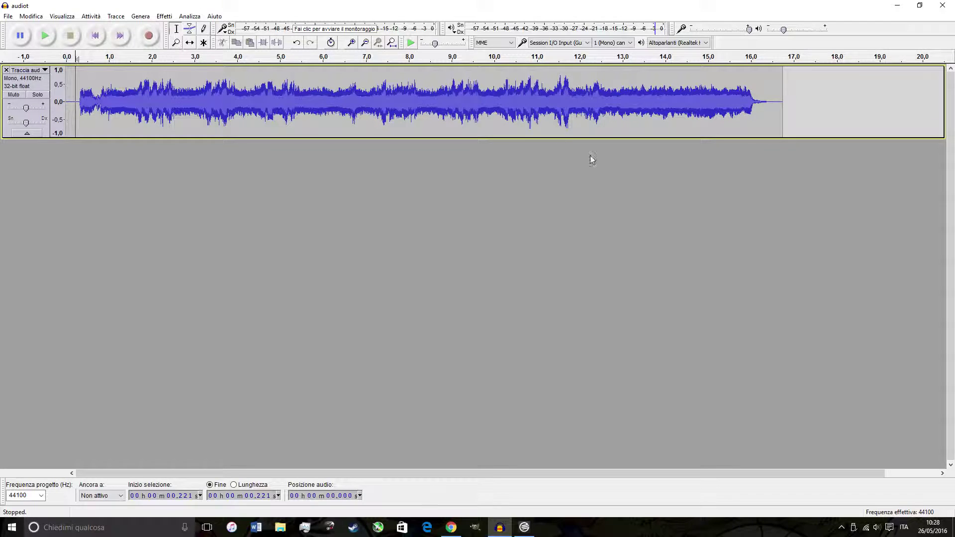
Open the audio export dialog, view the available file formats, and close it without exporting
left_click(8, 16)
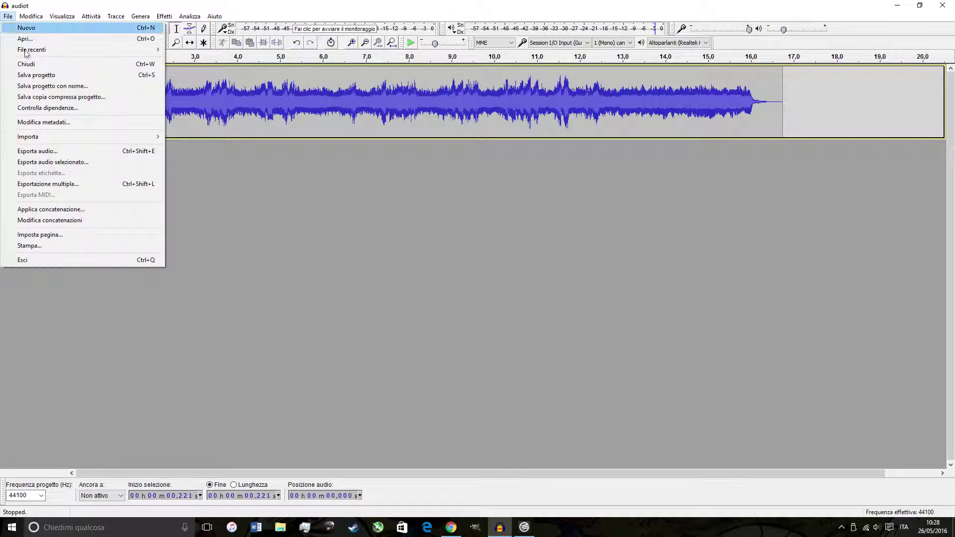
left_click(88, 151)
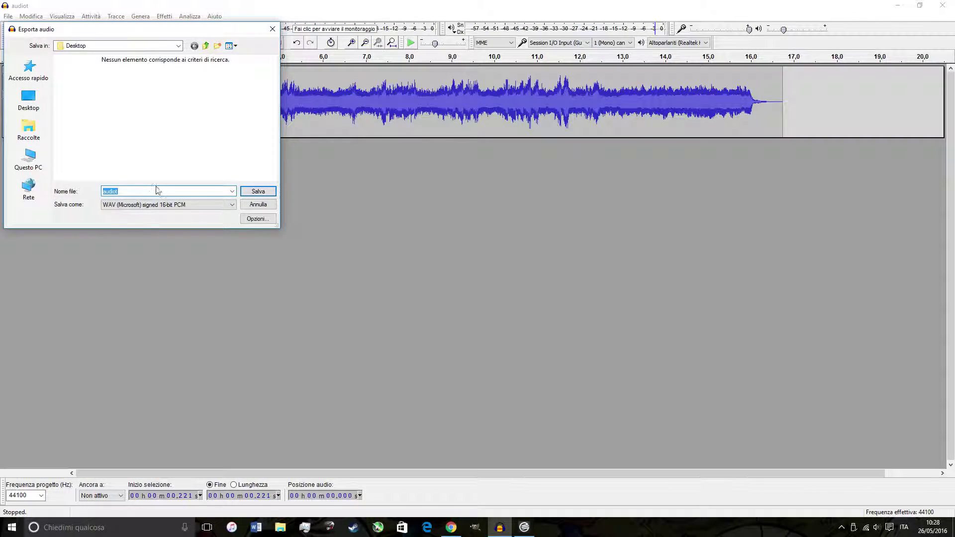
left_click(199, 205)
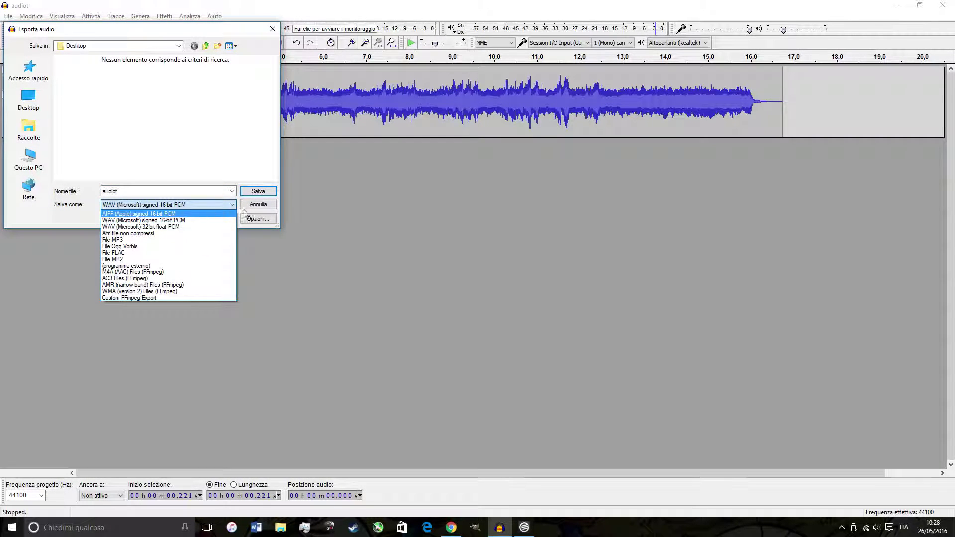
left_click(328, 221)
left_click(273, 29)
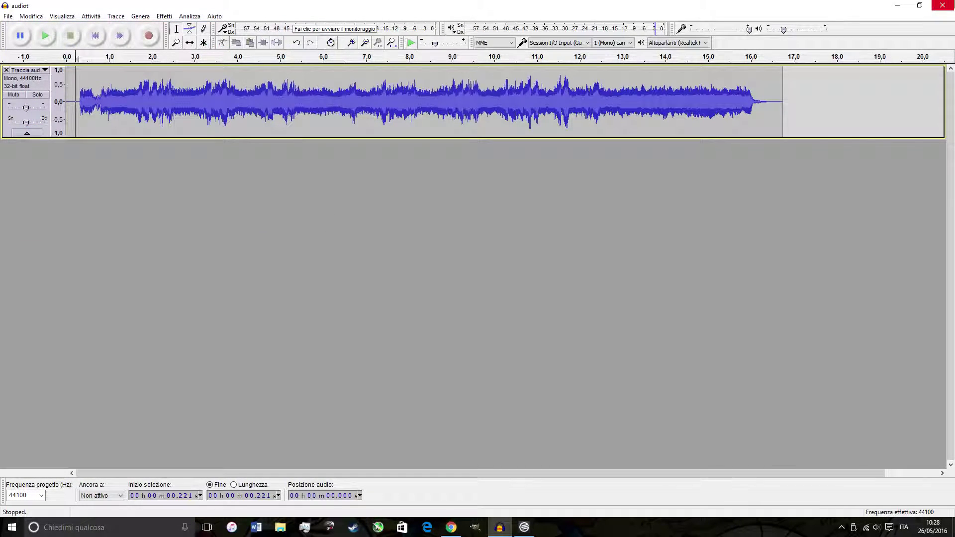